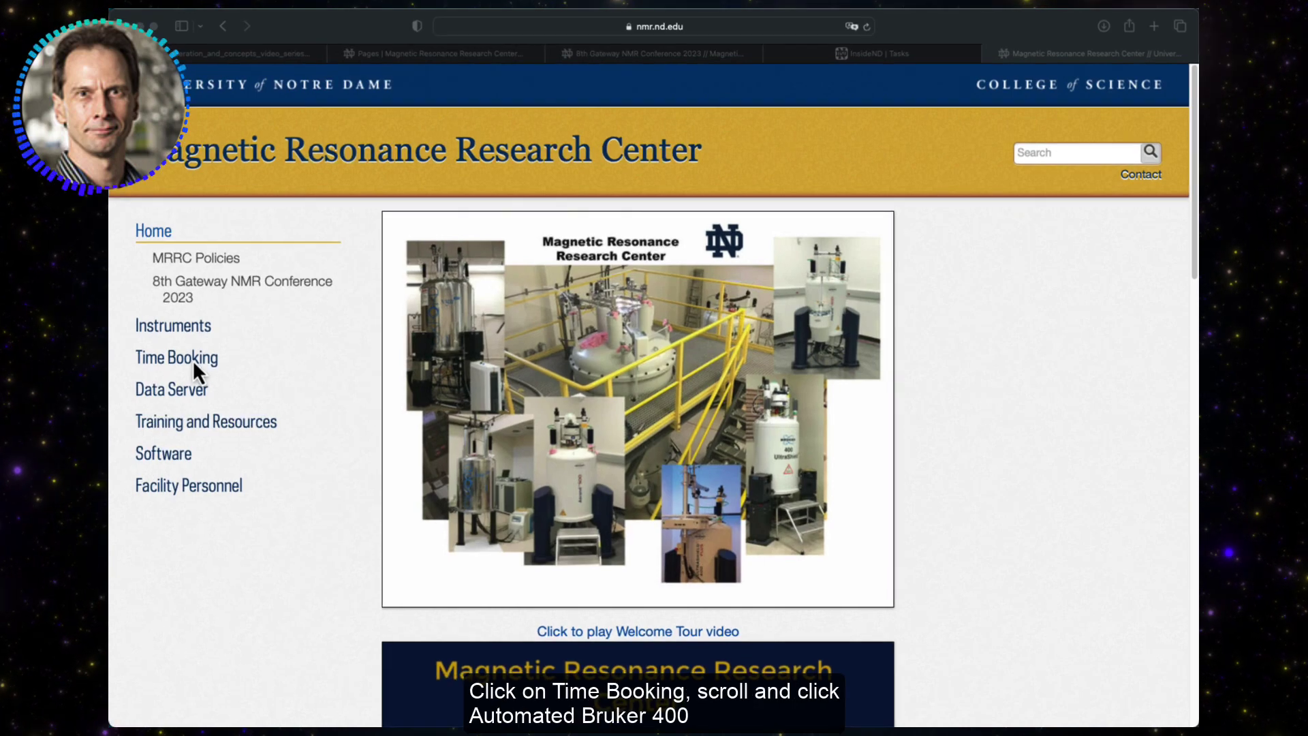
Step: Go from Time Booking to the Automated 400 in McCourtney Hall web interface login page
left_click(193, 360)
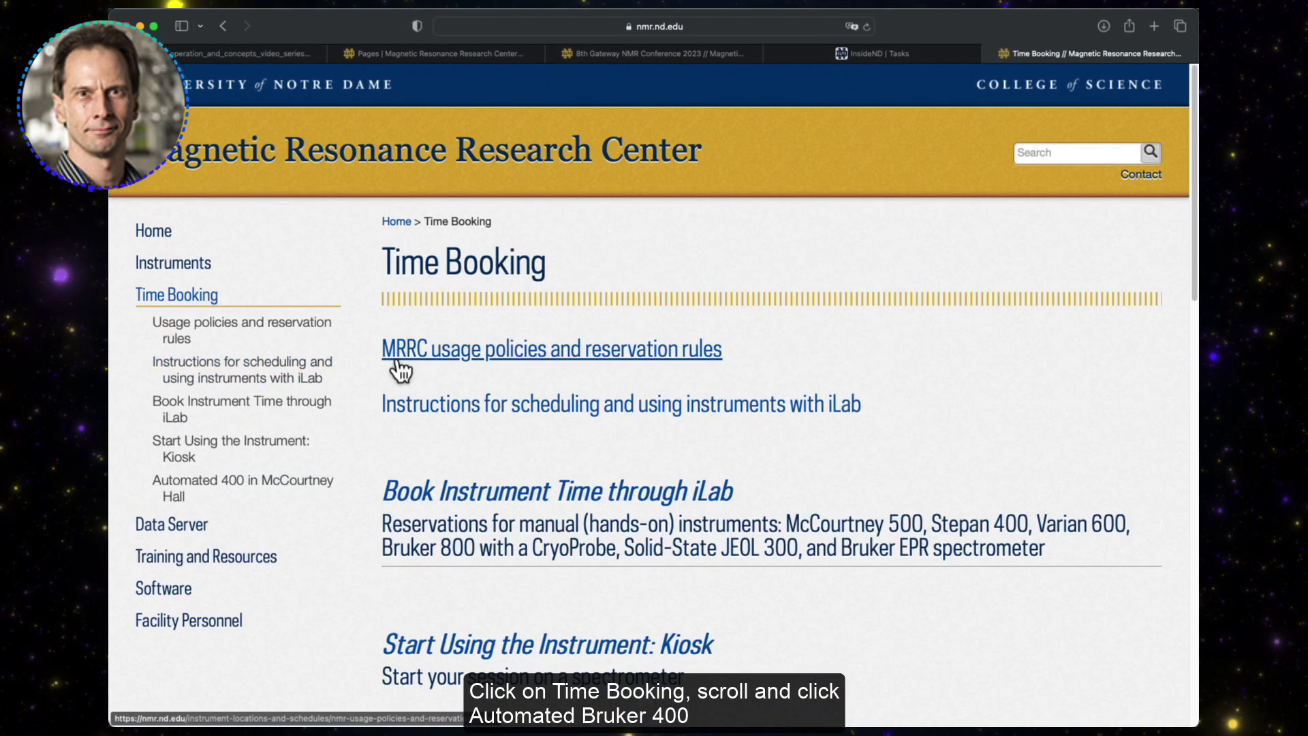
scroll(467, 435, "down", 5)
left_click(504, 473)
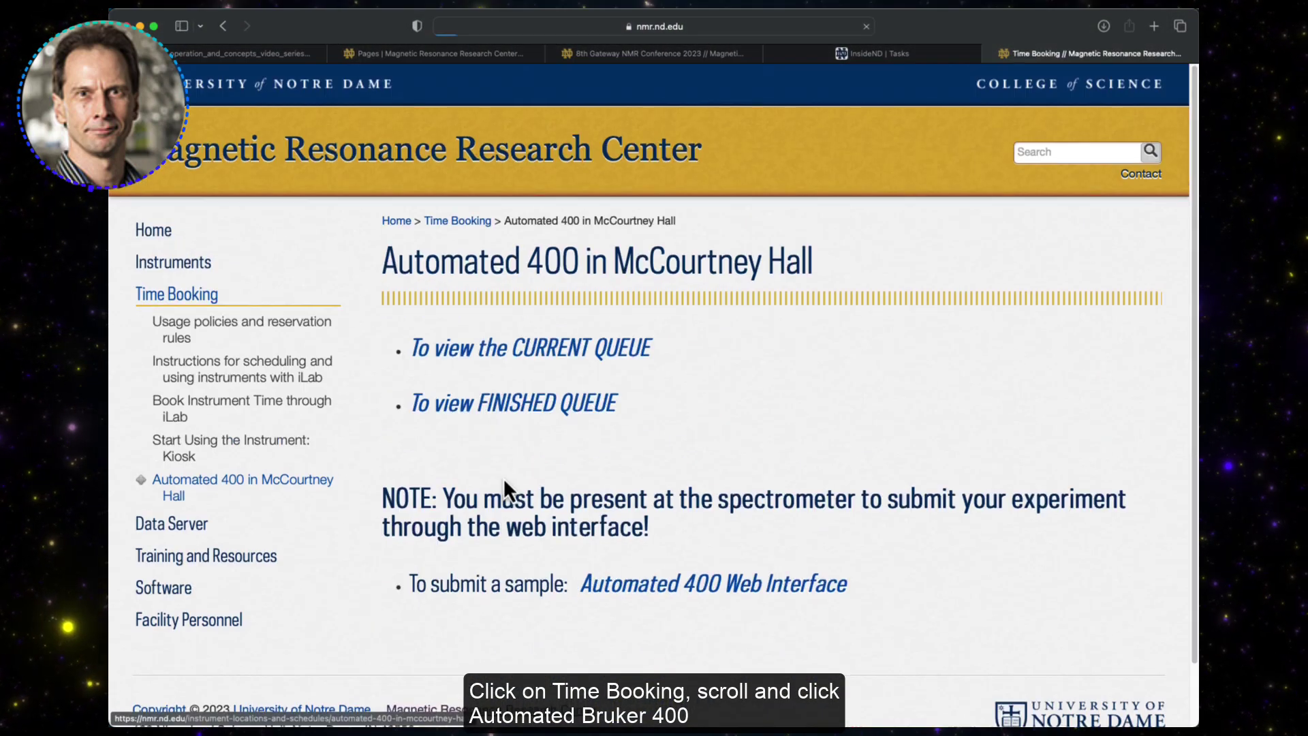
left_click(658, 588)
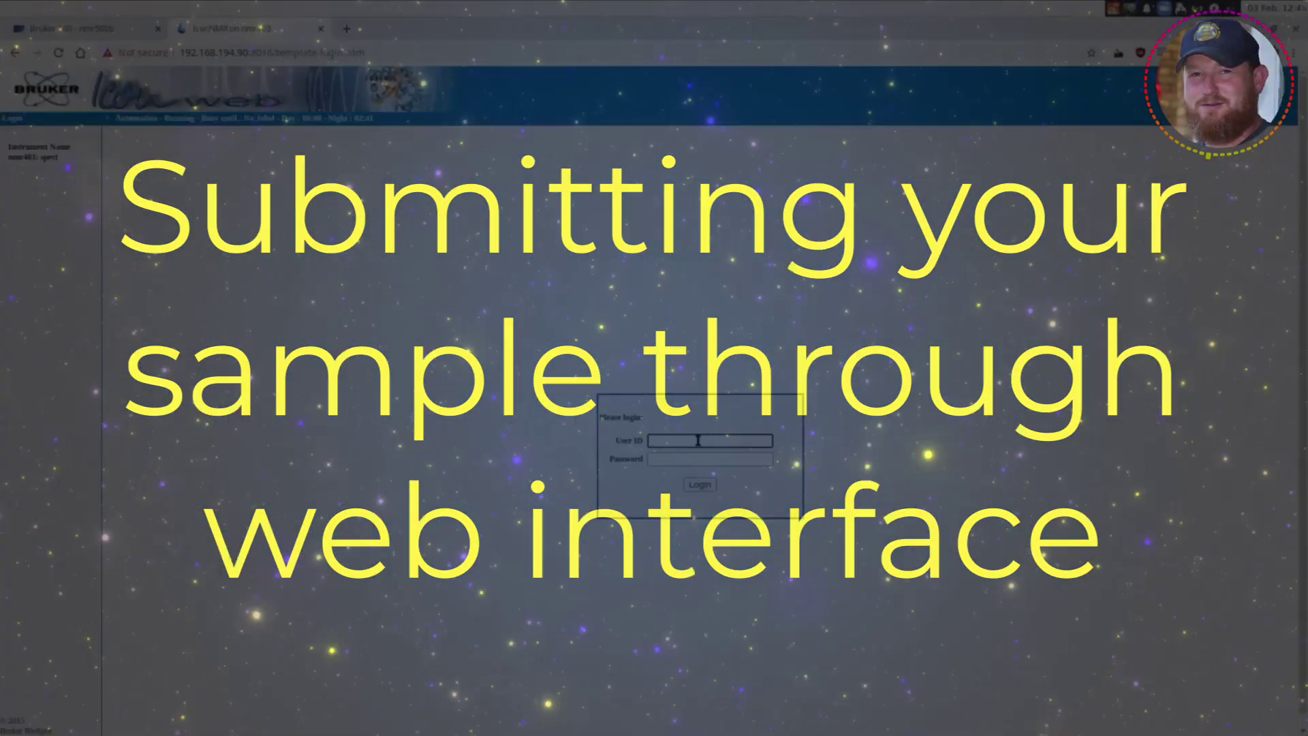
Step: Log into IconNMR with the saved user ID and the account password
left_click(697, 440)
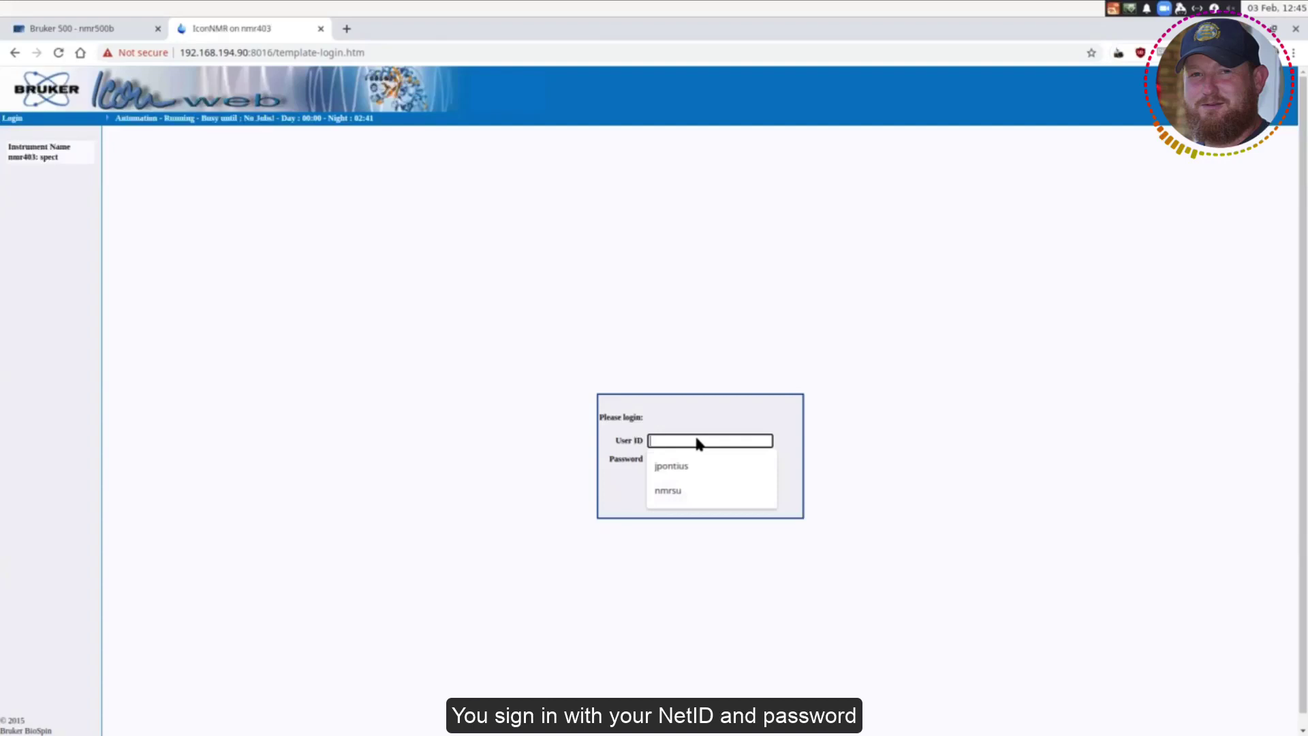
left_click(692, 459)
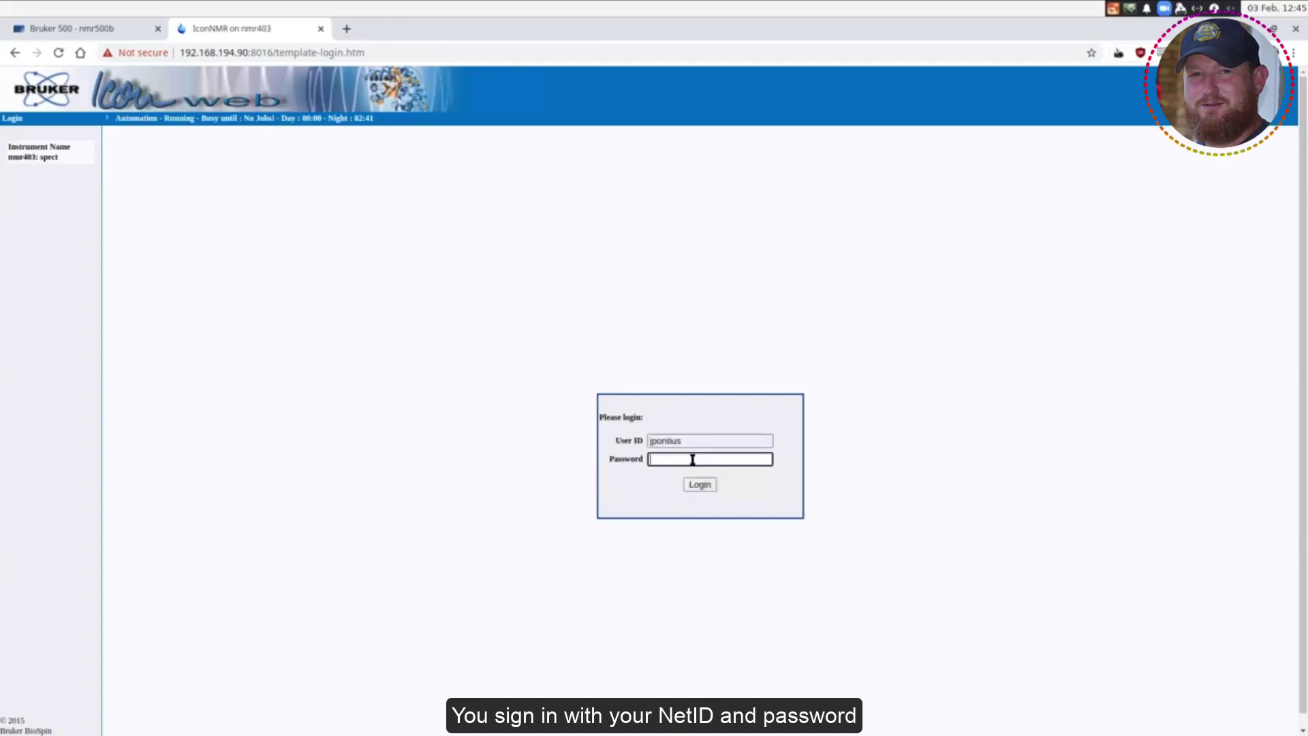
type("****")
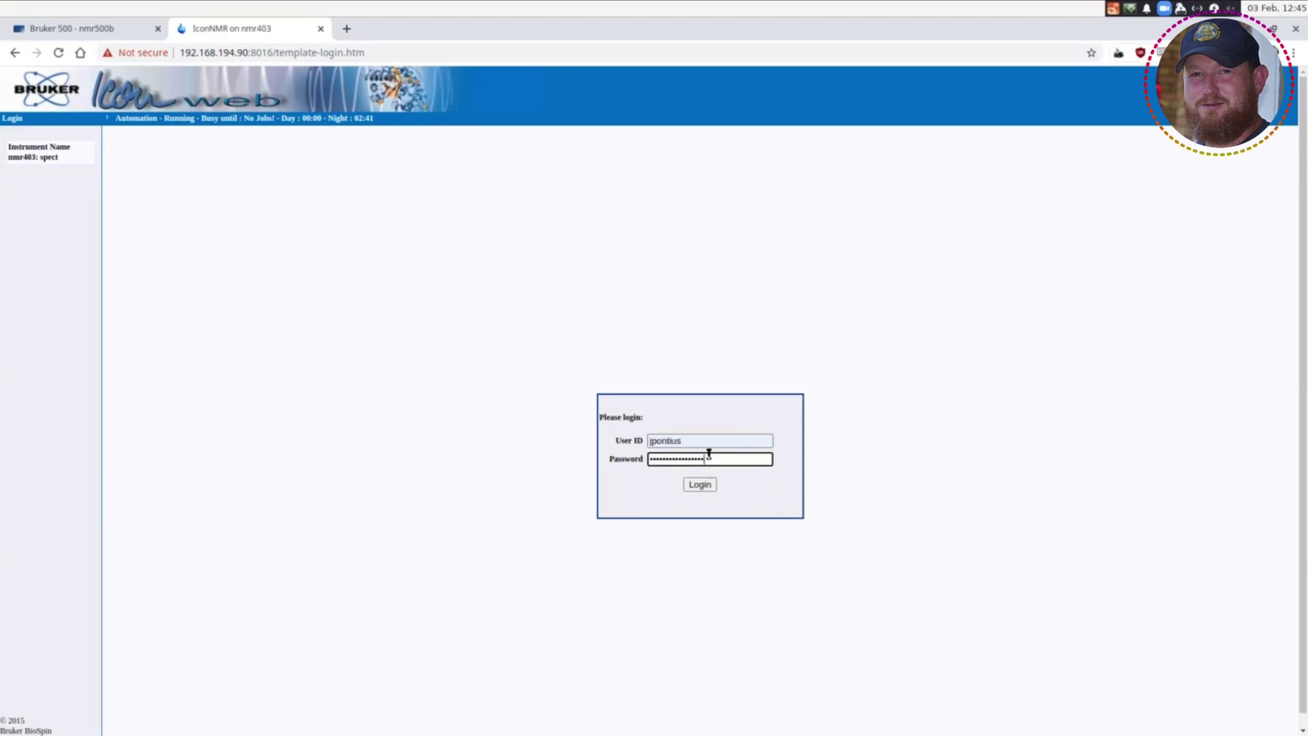
type("****")
key("Return")
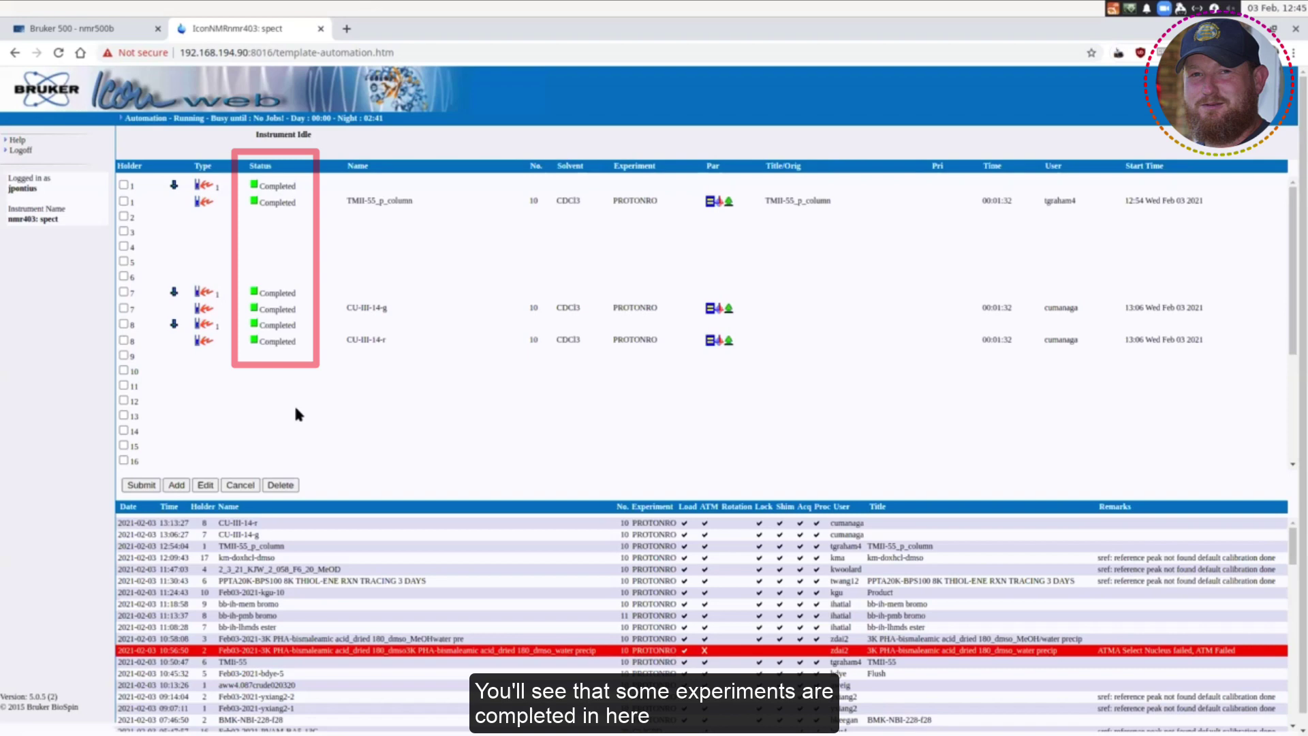
scroll(299, 402, "down", 5)
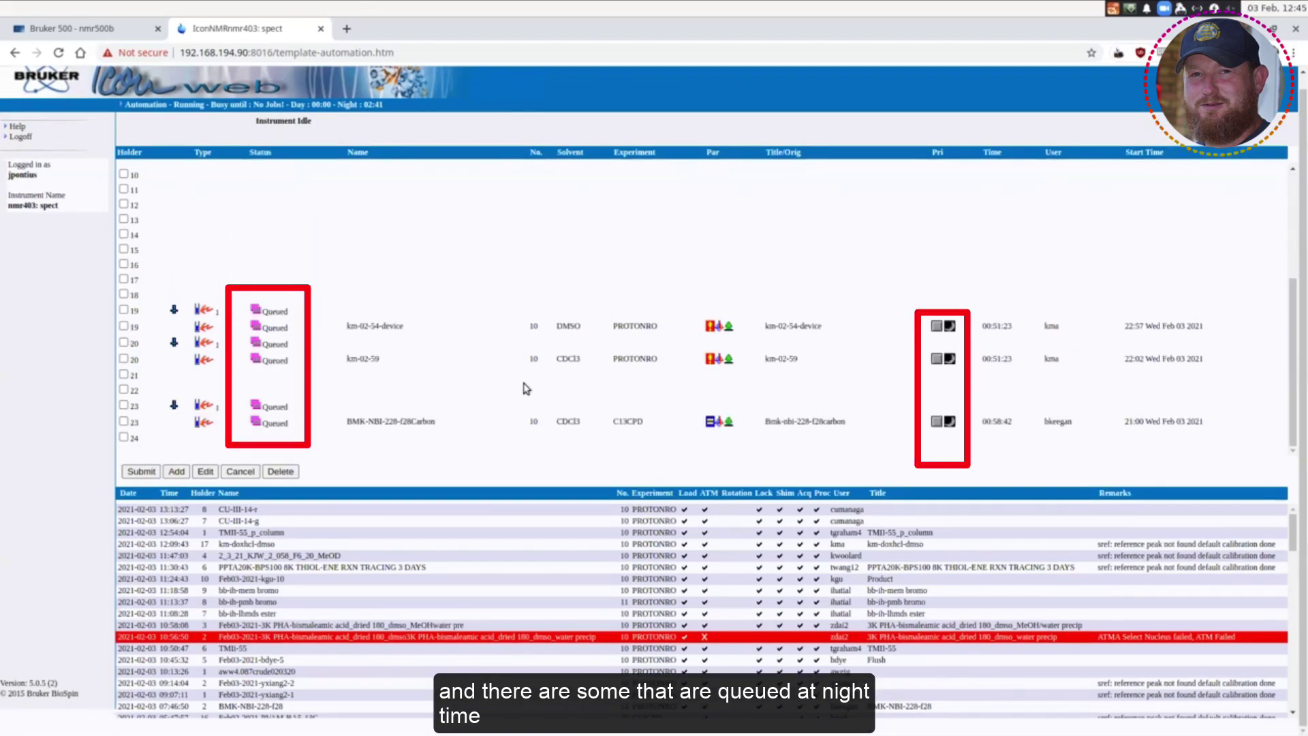
scroll(476, 372, "up", 5)
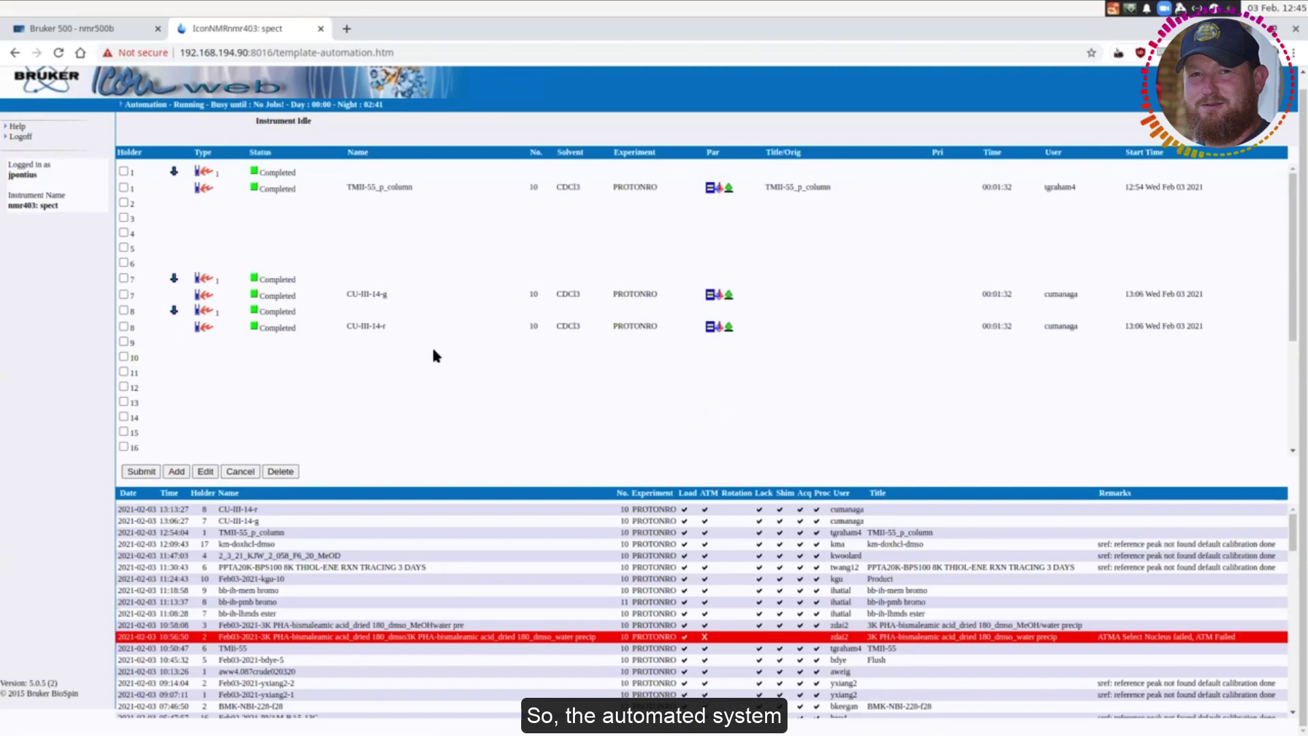
scroll(431, 344, "down", 1)
scroll(502, 371, "down", 4)
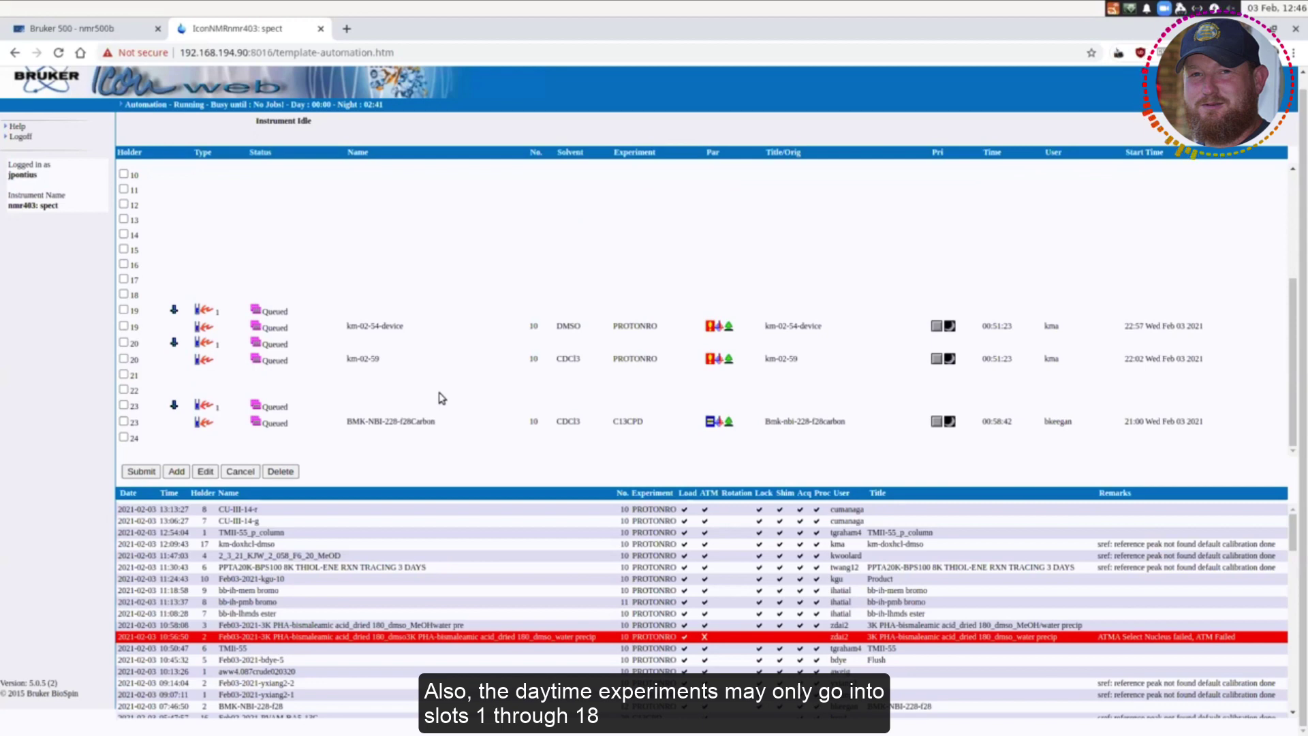
scroll(438, 394, "up", 3)
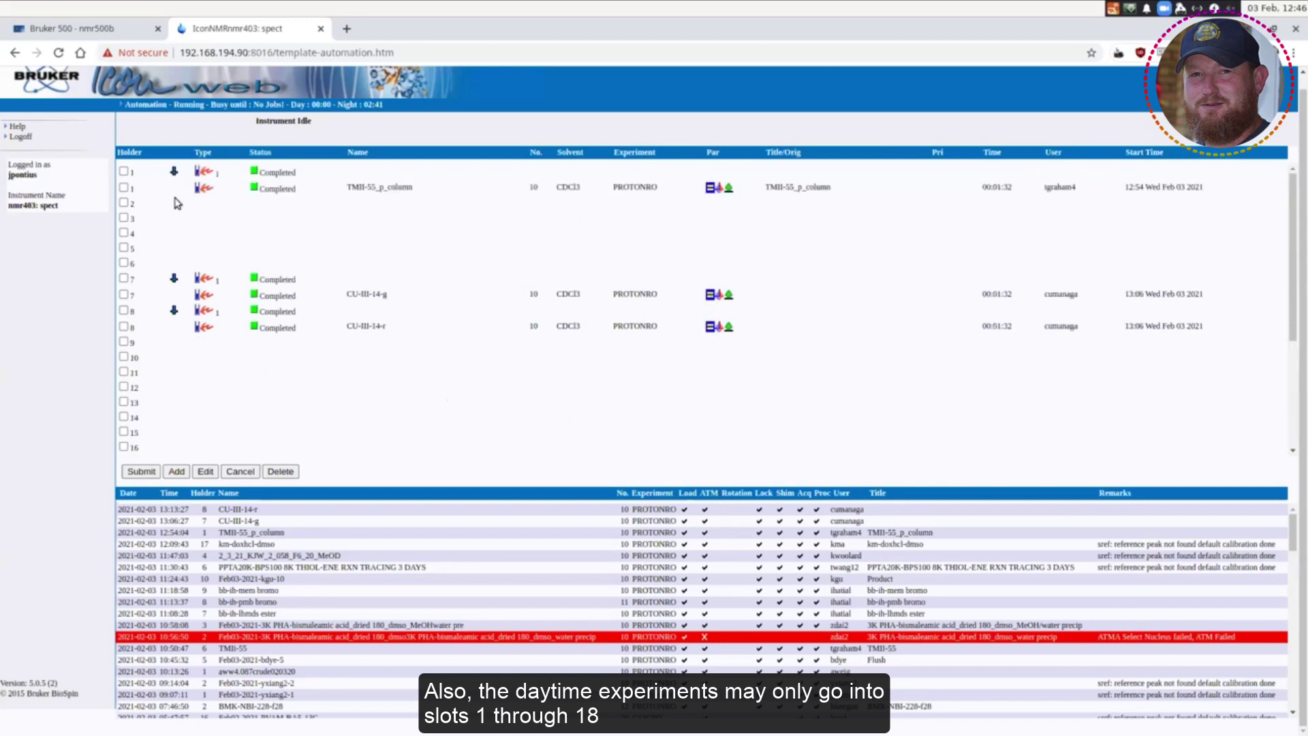
scroll(175, 202, "down", 3)
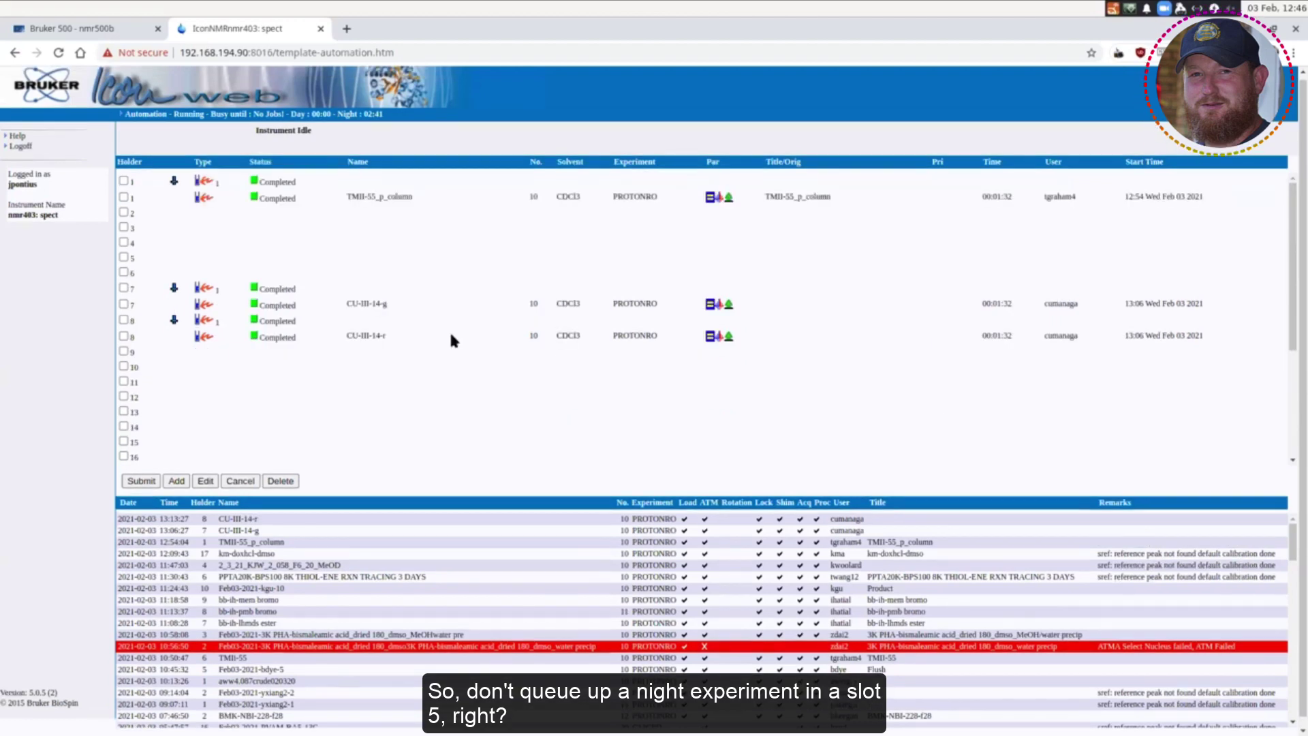
scroll(403, 313, "down", 5)
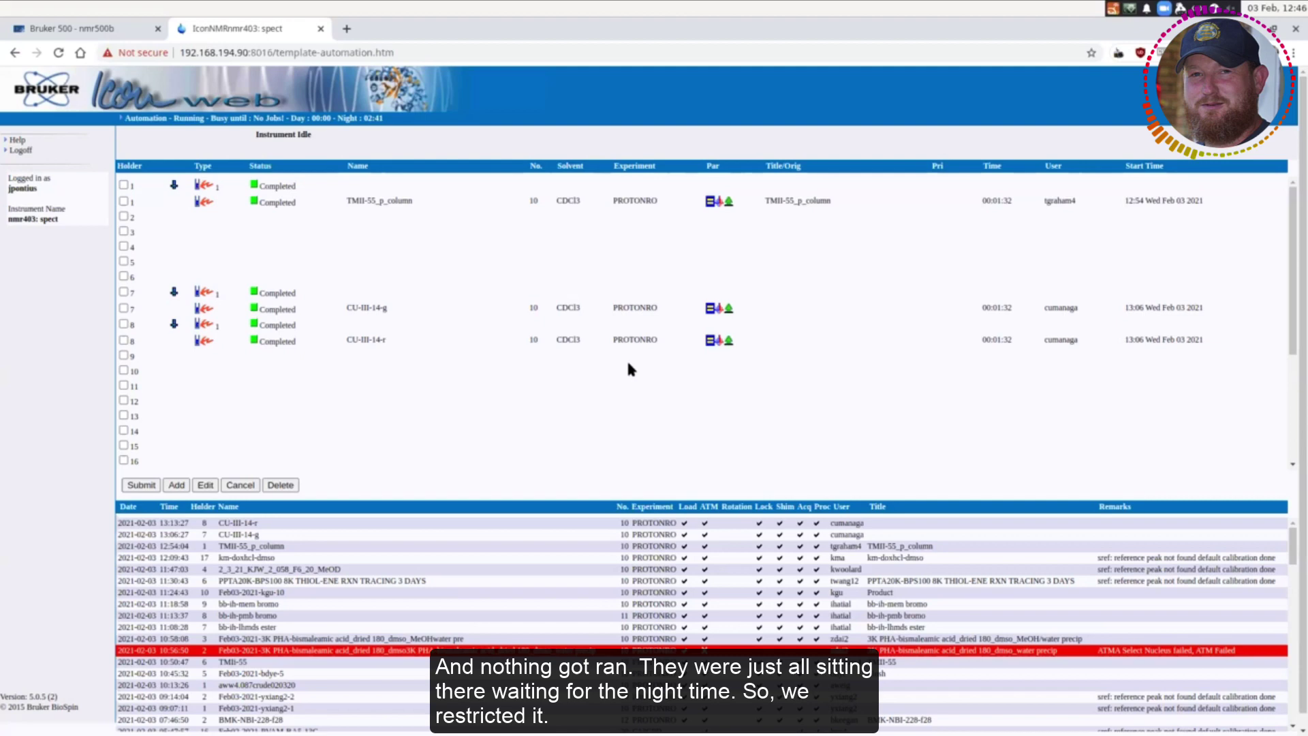
scroll(628, 366, "down", 3)
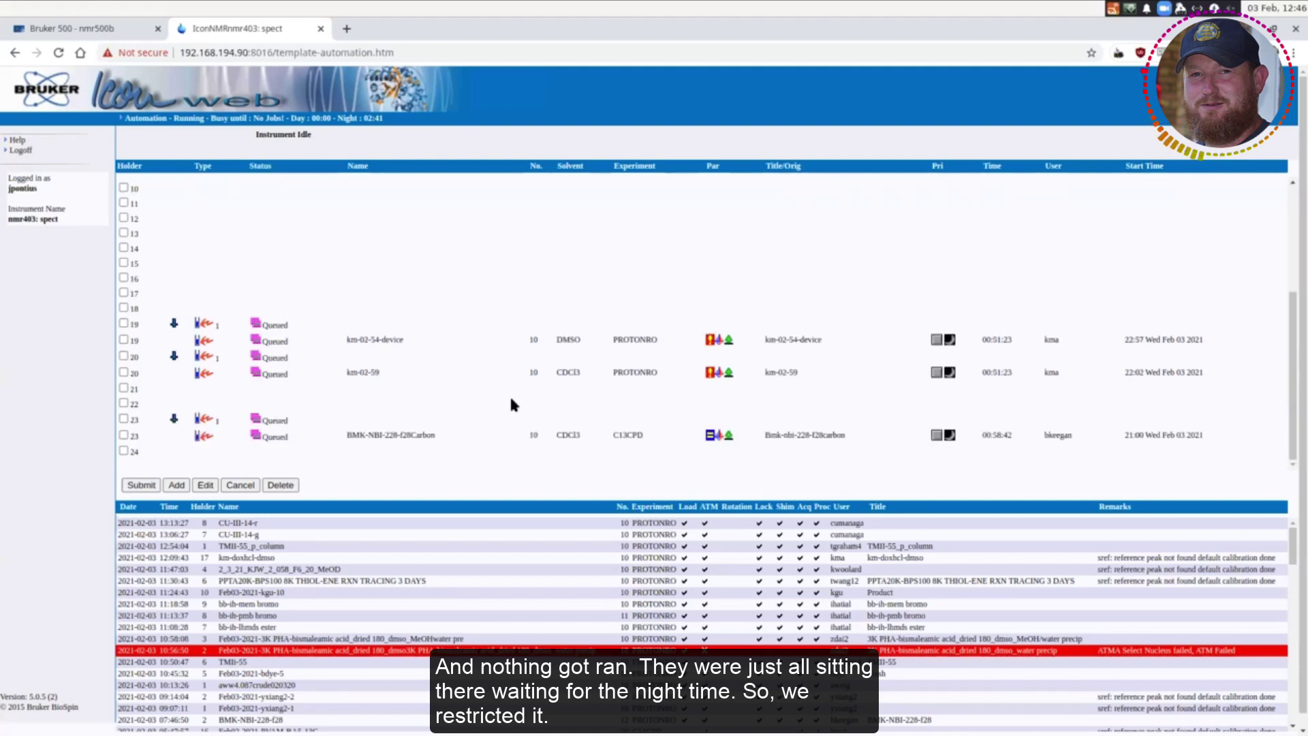
scroll(461, 372, "up", 3)
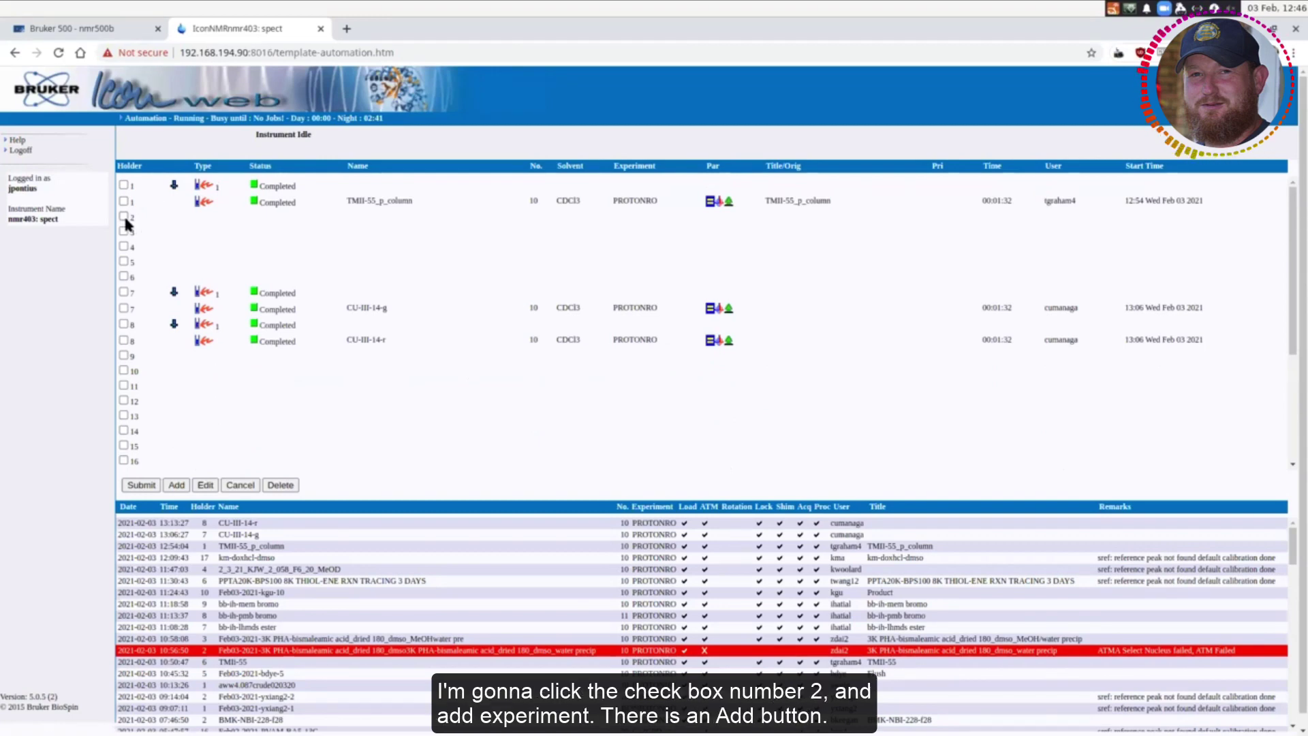
Step: Start a new holder 2 experiment titled 'Menthol 1H', keeping experiment number 10
left_click(124, 217)
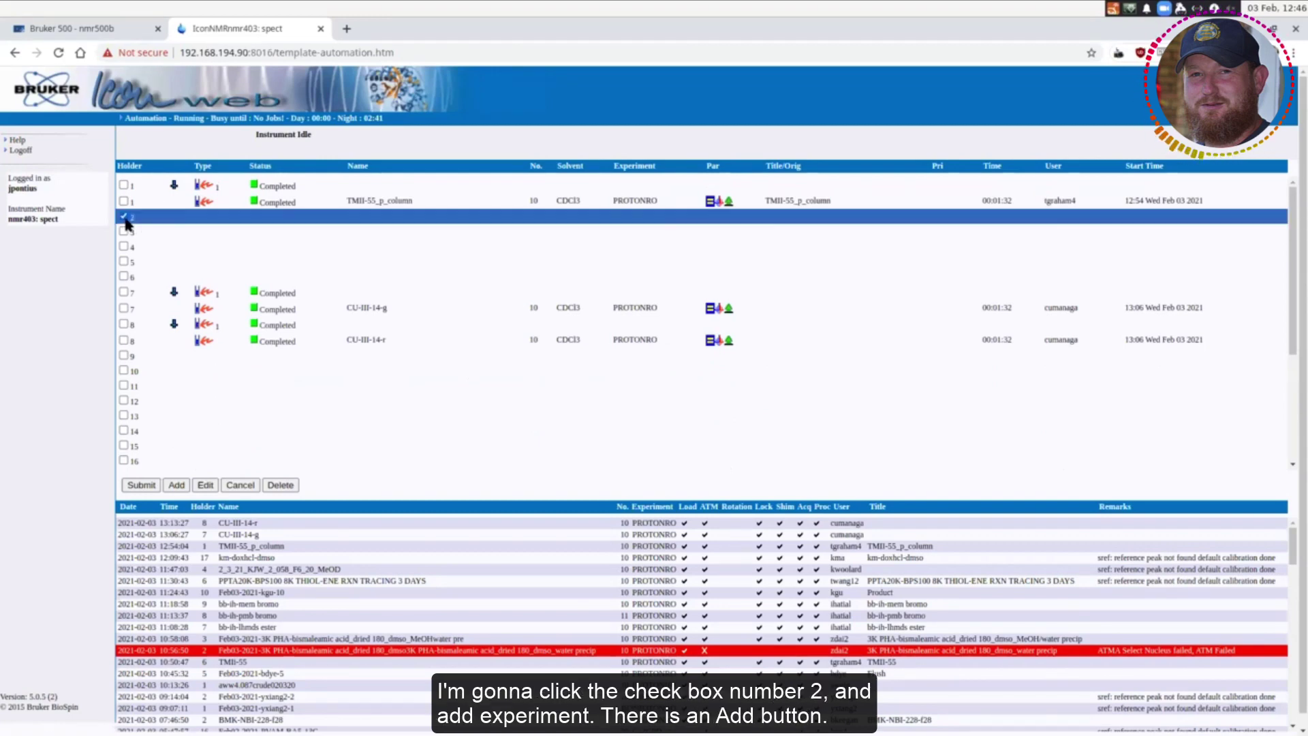
left_click(177, 485)
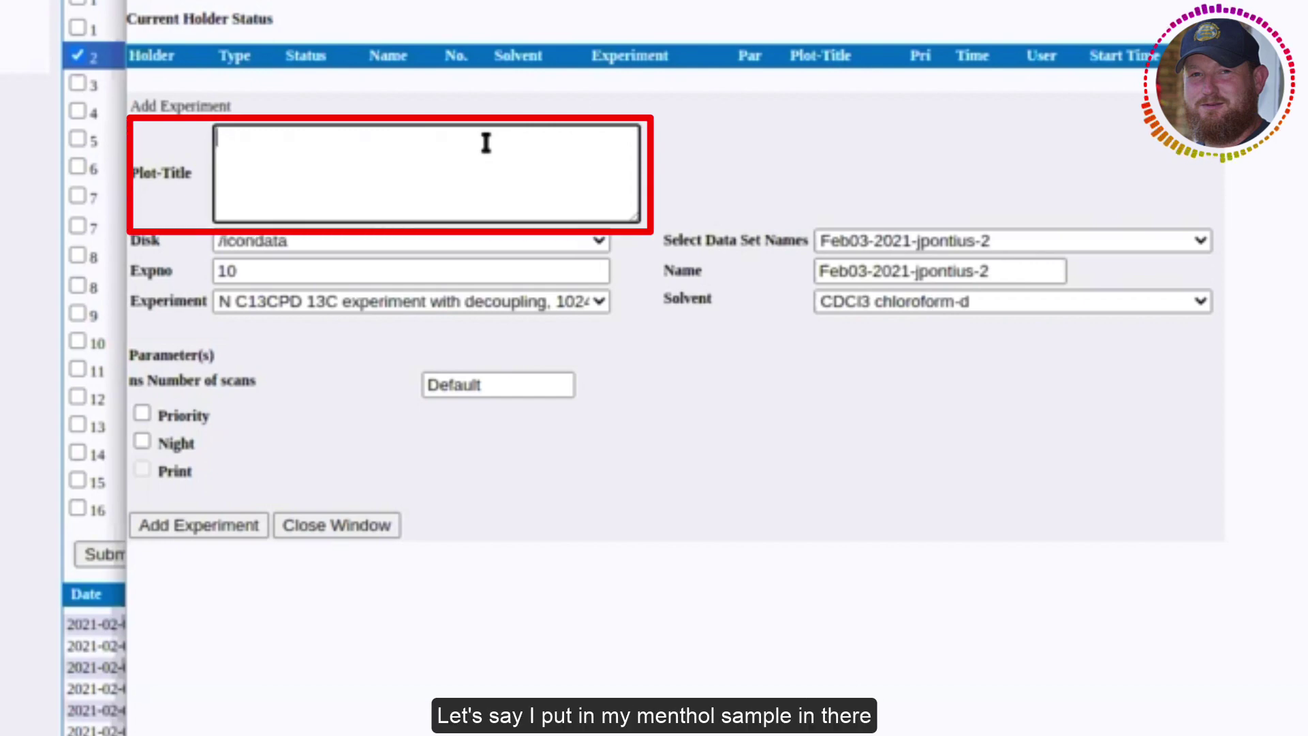
type("Menthol 1H")
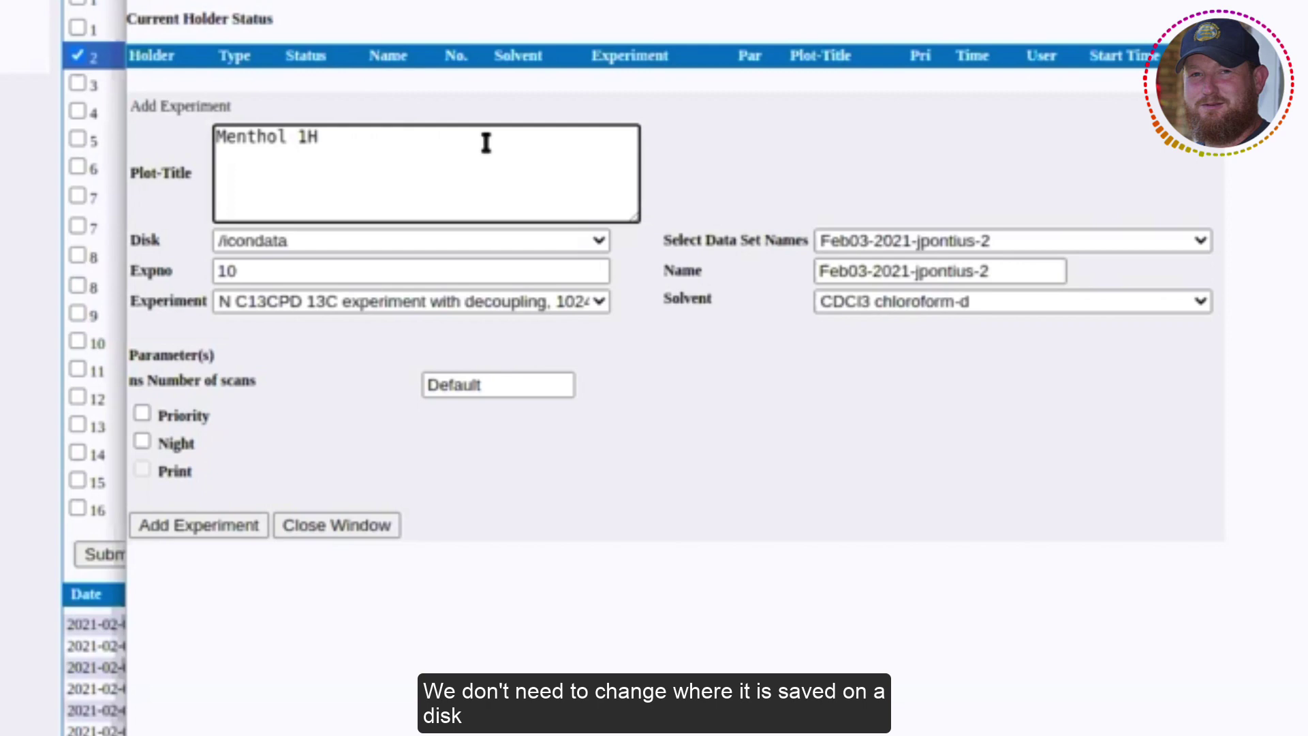
key("Tab")
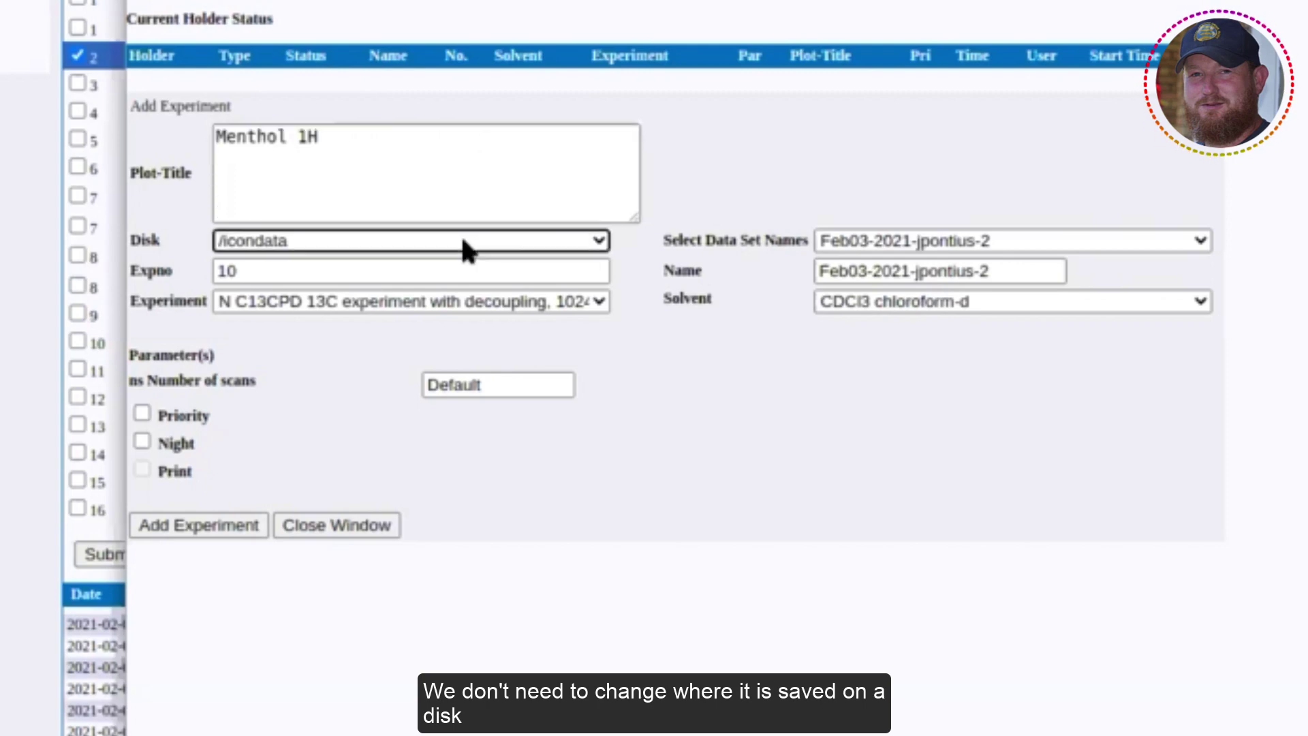
key("Tab")
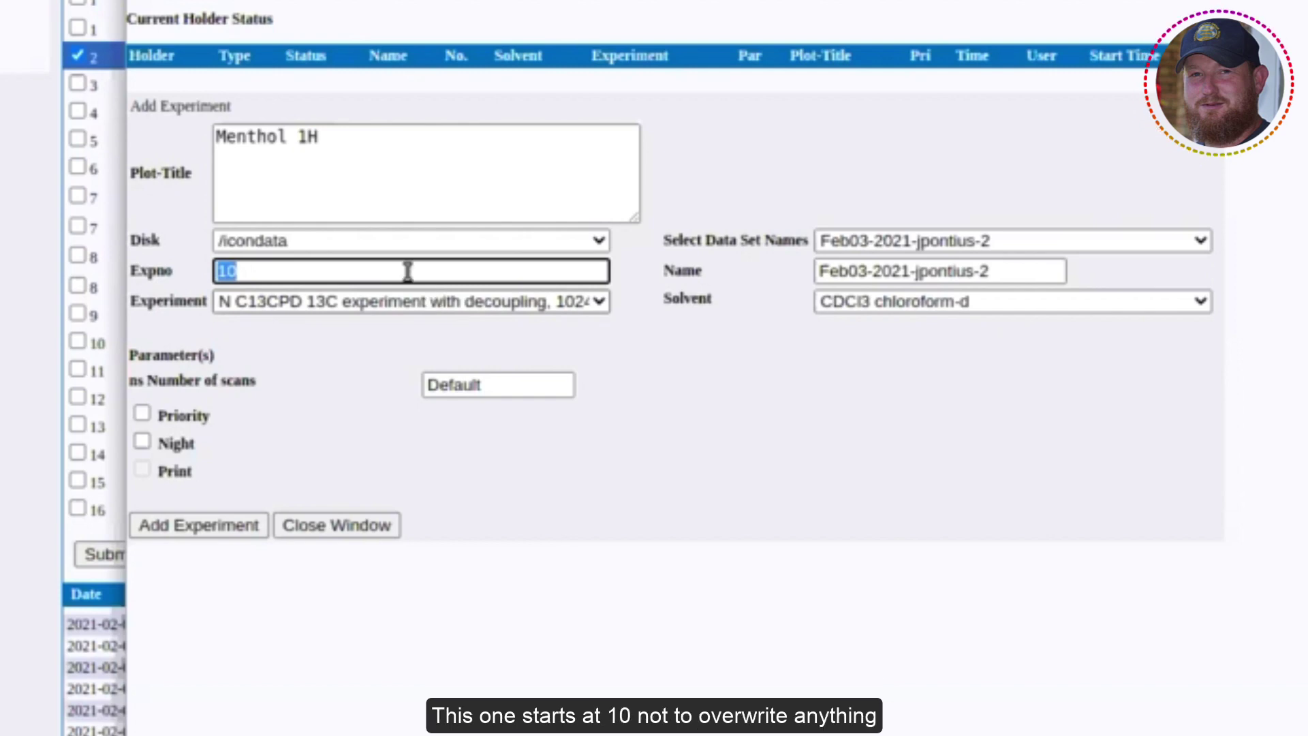
left_click(408, 271)
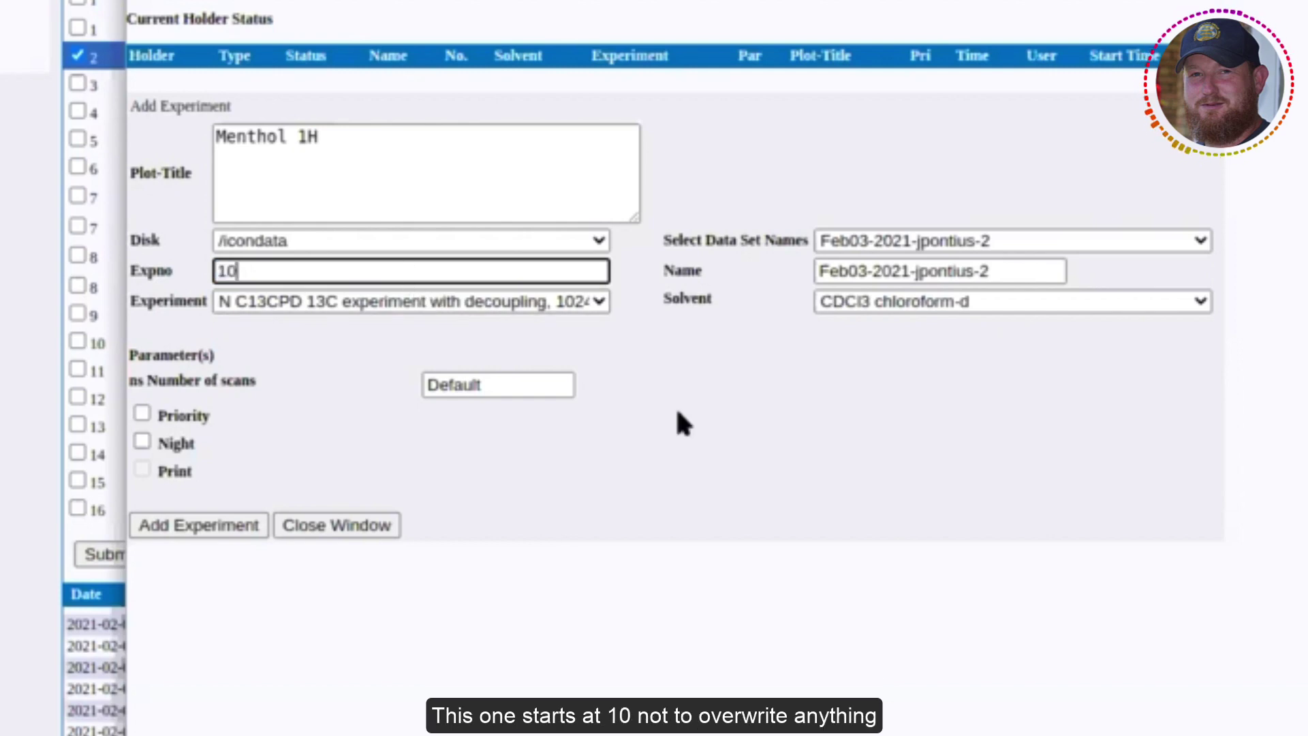
left_click(482, 380)
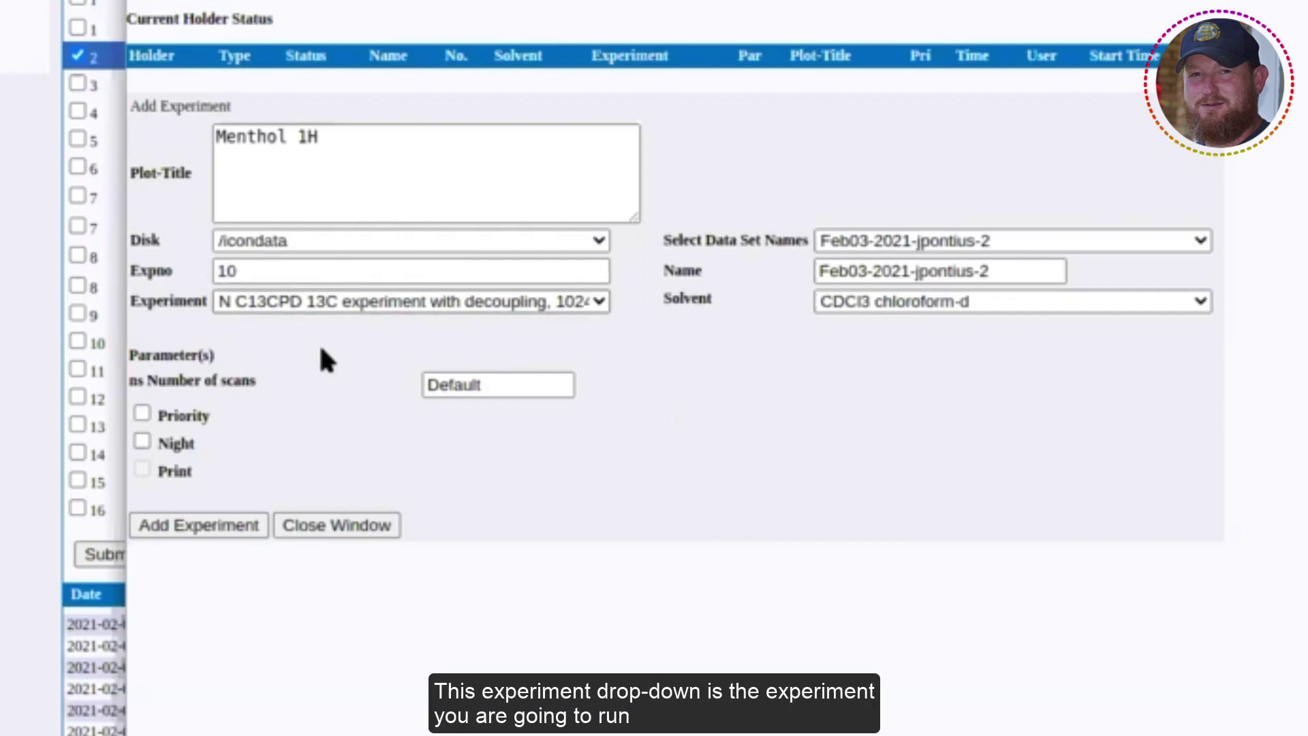
Step: Choose the PROTONRO 1H spinning experiment with CDCl3 chloroform-d solvent
left_click(319, 302)
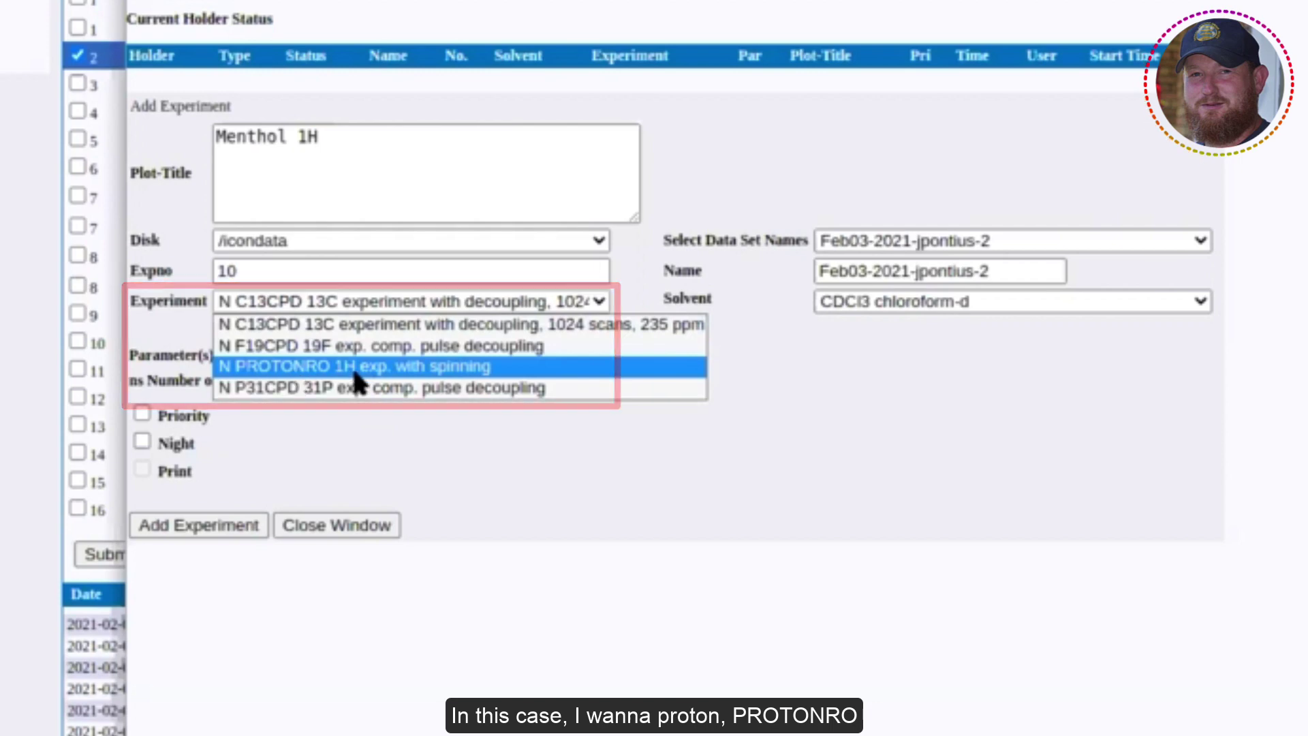
left_click(662, 608)
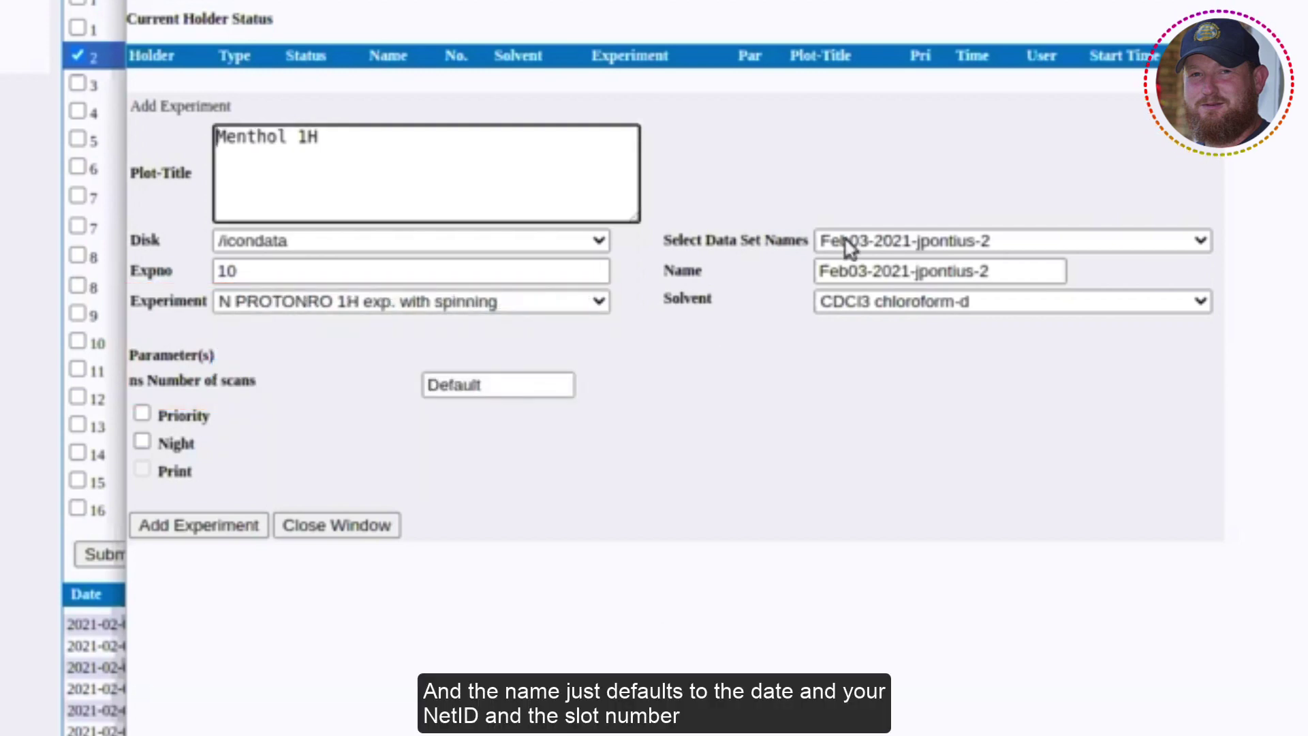
left_click(890, 279)
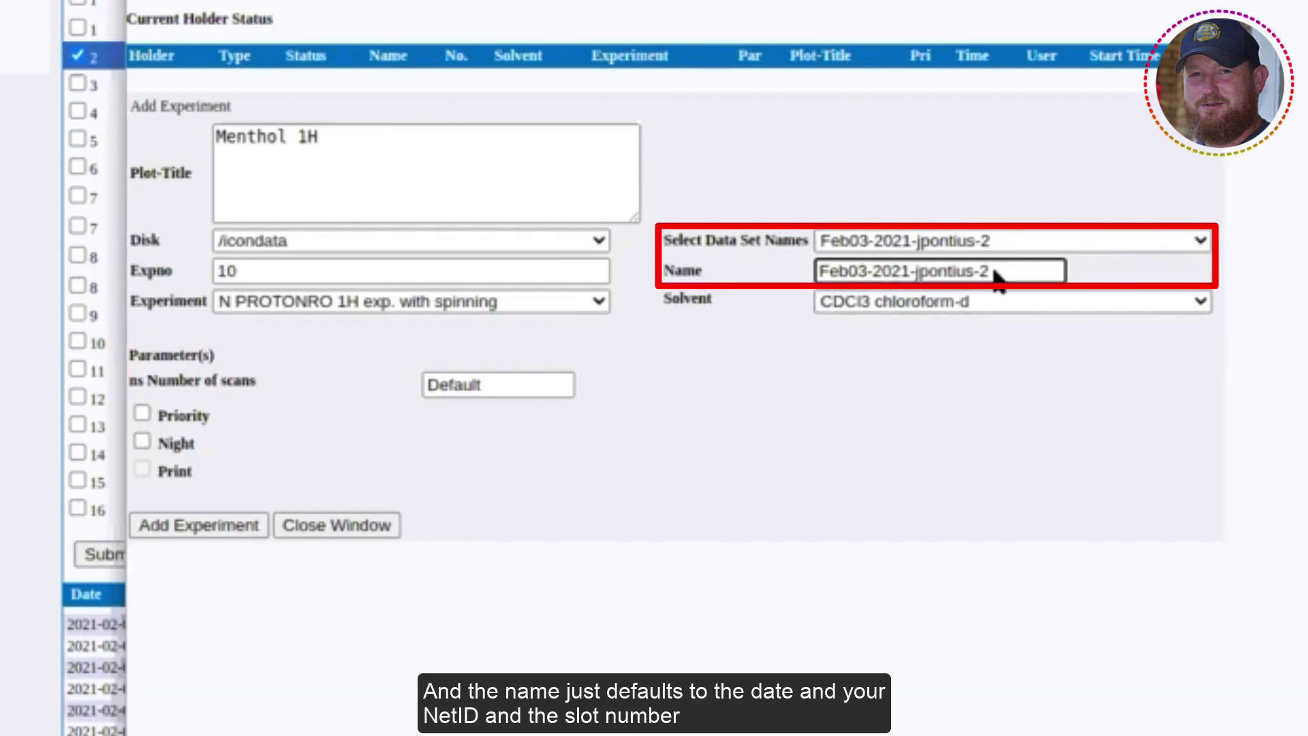
left_click(857, 313)
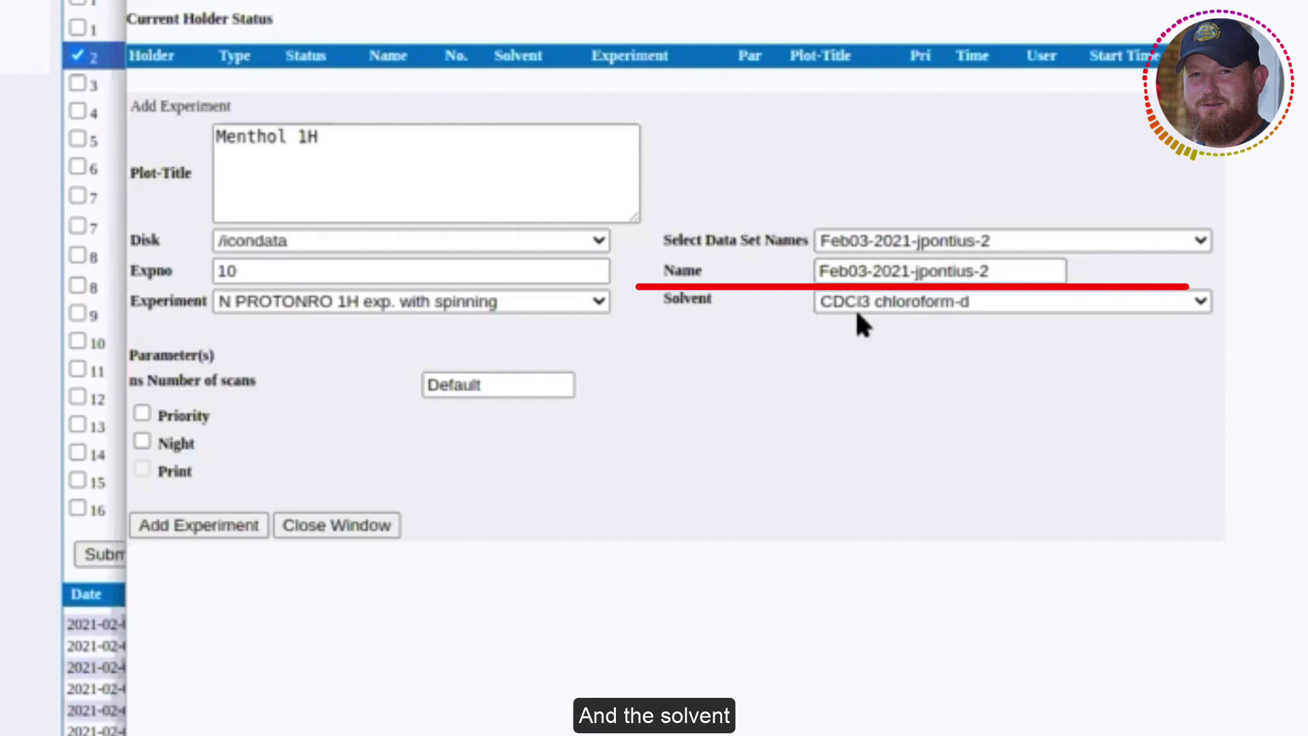
left_click(869, 302)
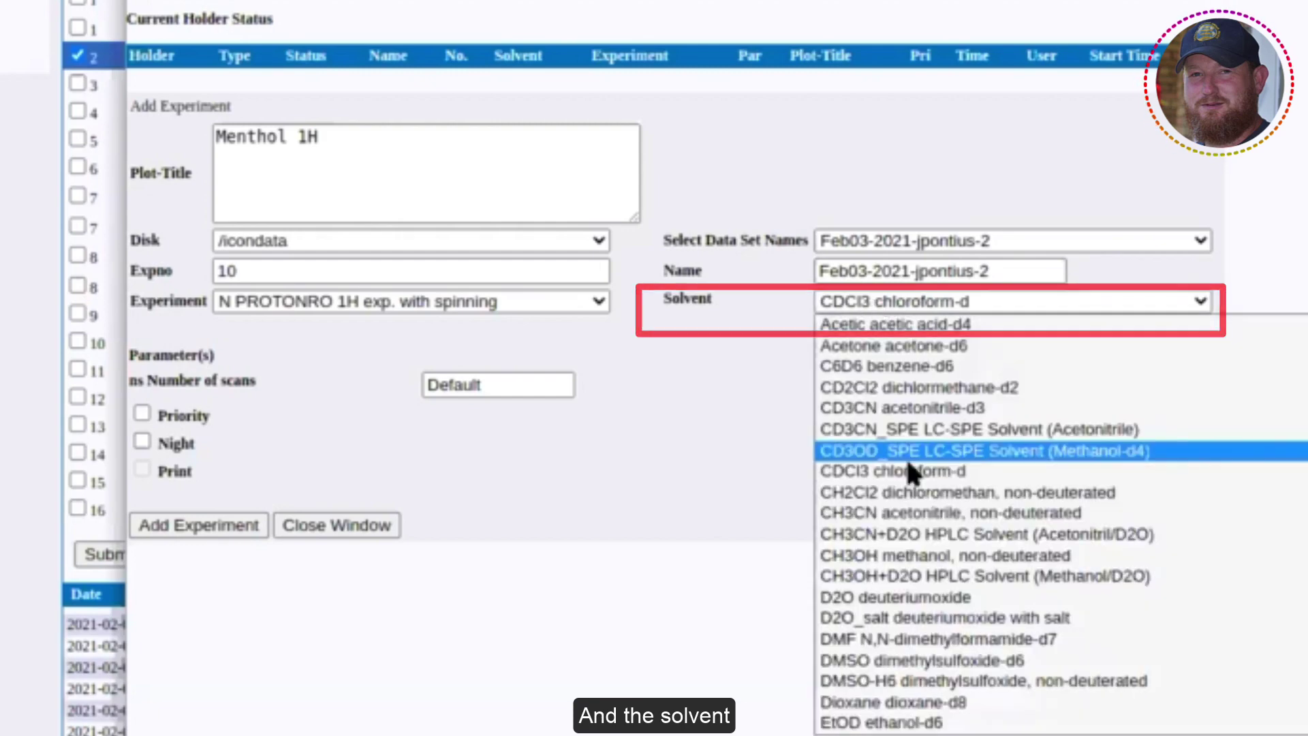
left_click(908, 467)
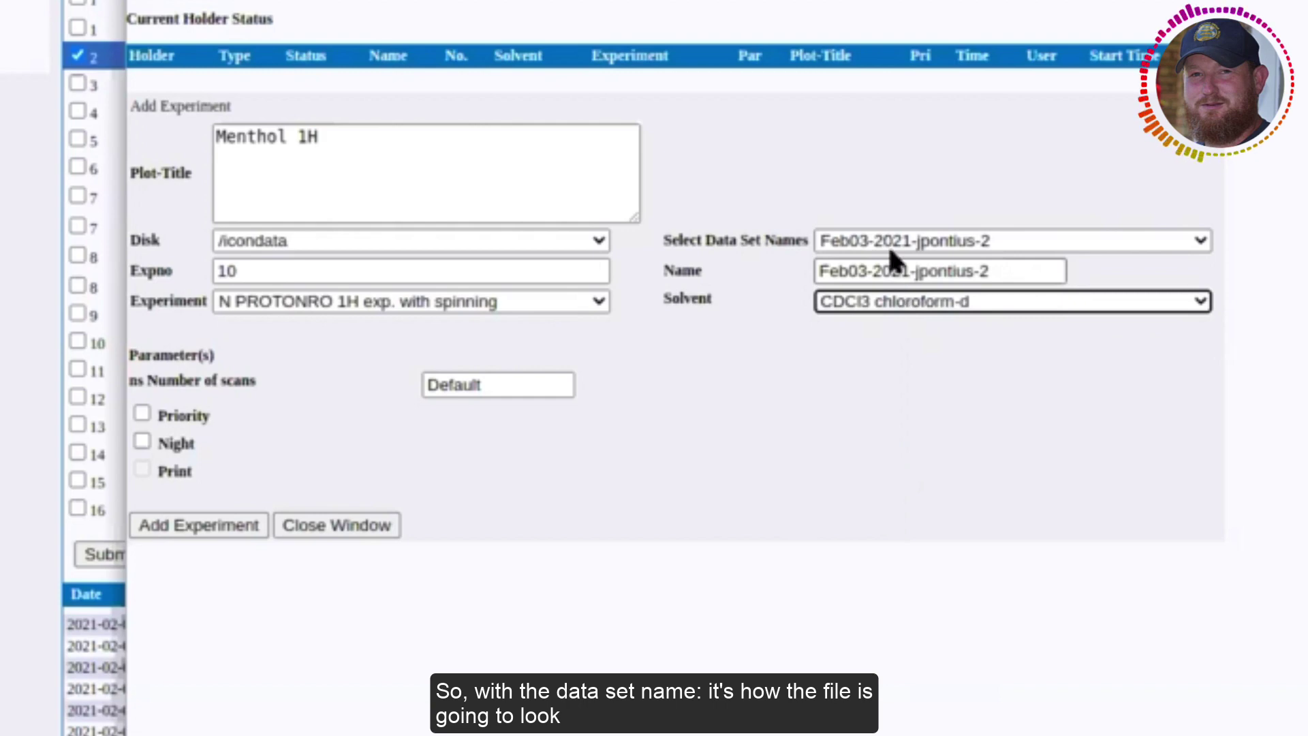
Step: Review the default data set name and the 'Menthol 1H' plot title
triple_click(987, 274)
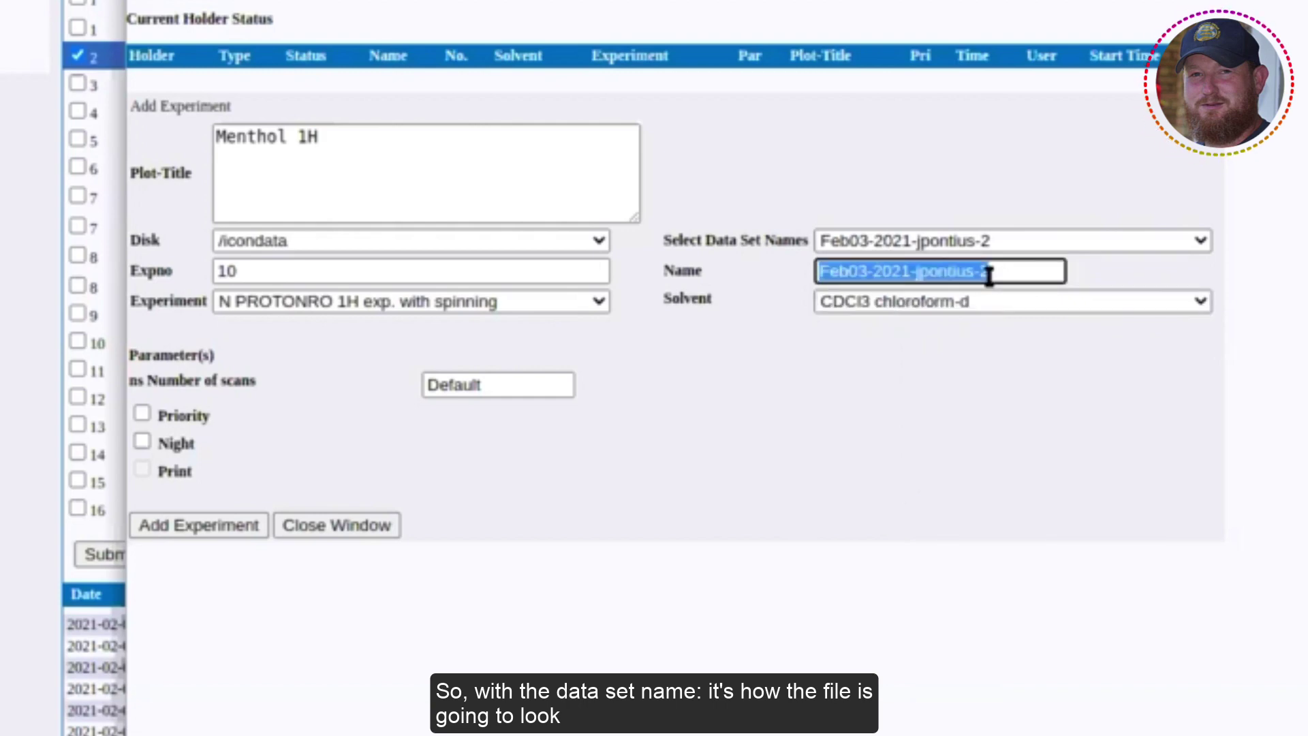
key("End")
key("shift+Left")
triple_click(356, 162)
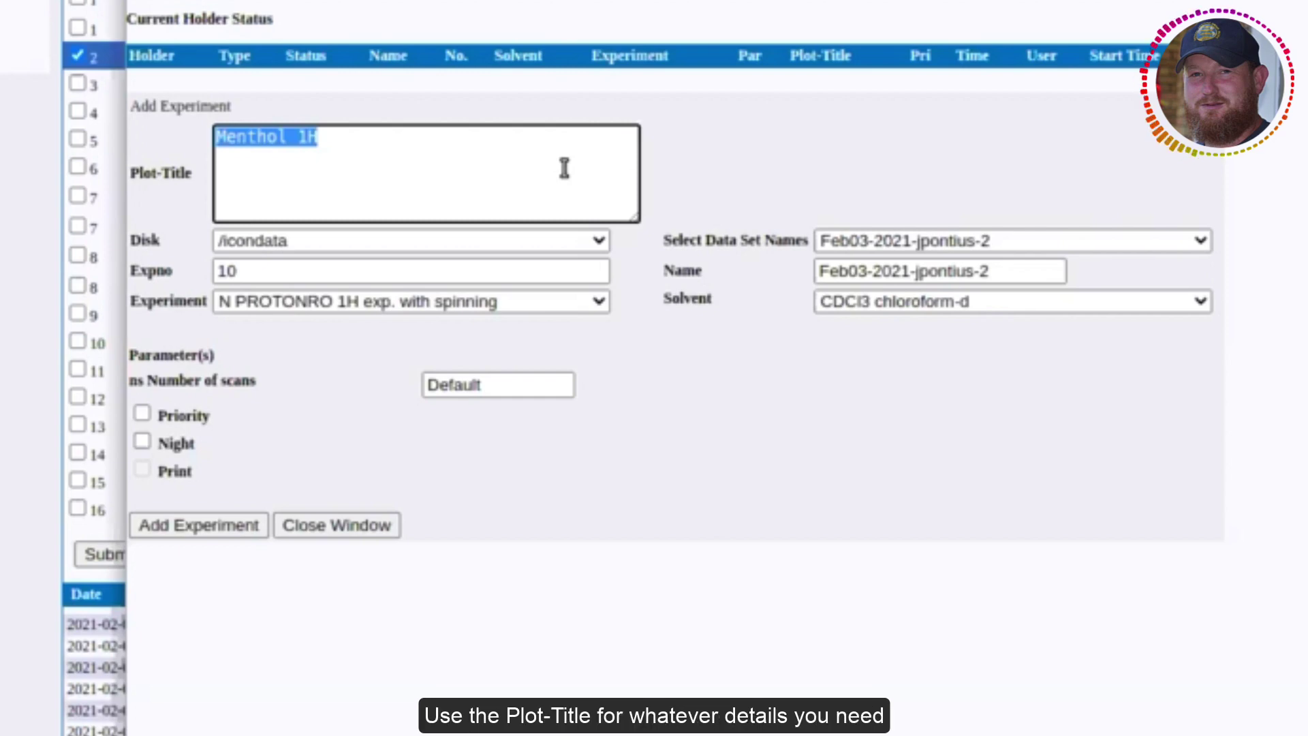
left_click(438, 169)
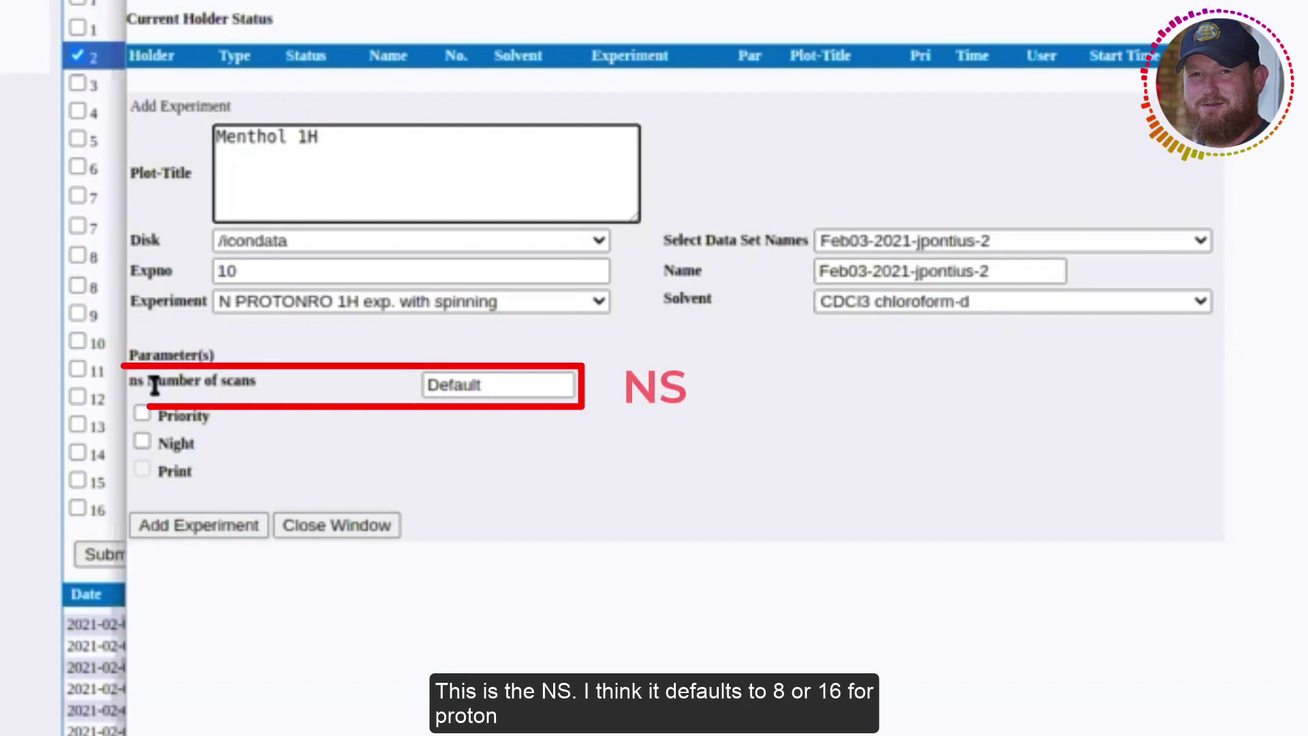
Step: Set 8 scans, toggling Priority and Night on and off, leaving both unchecked
double_click(469, 385)
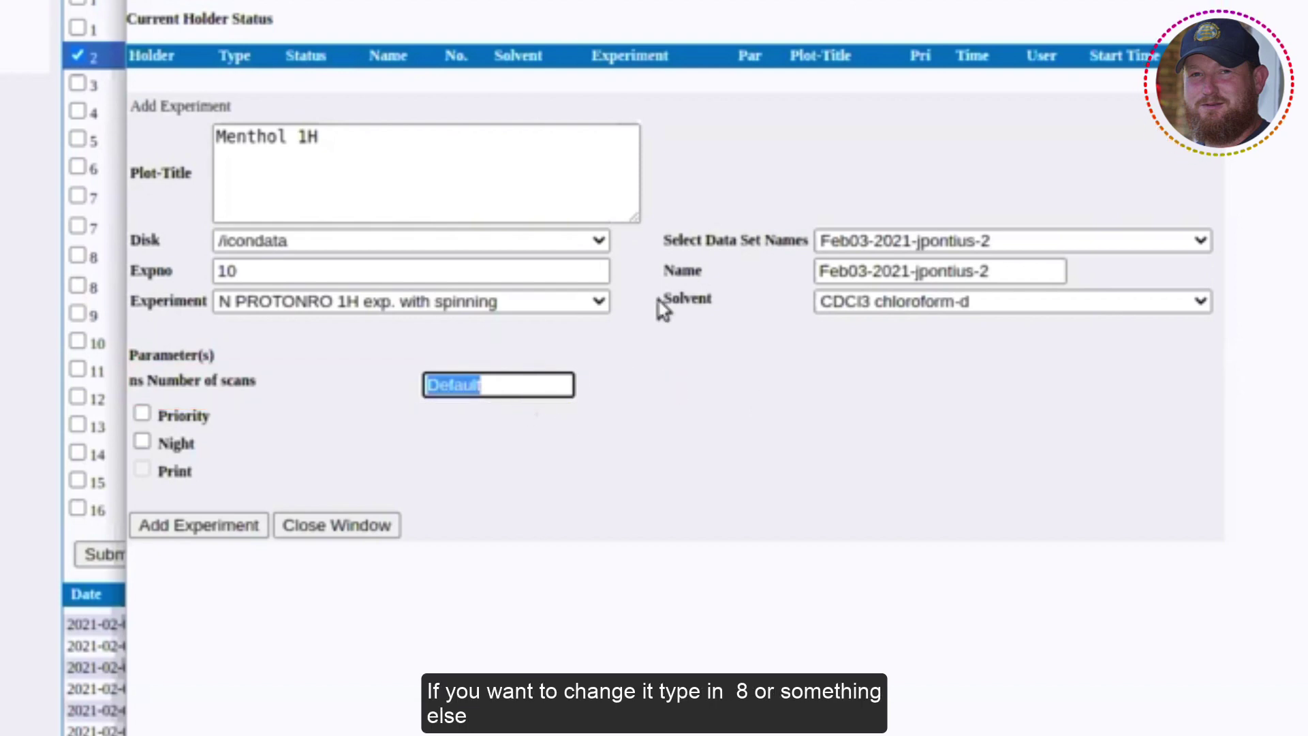
type("8")
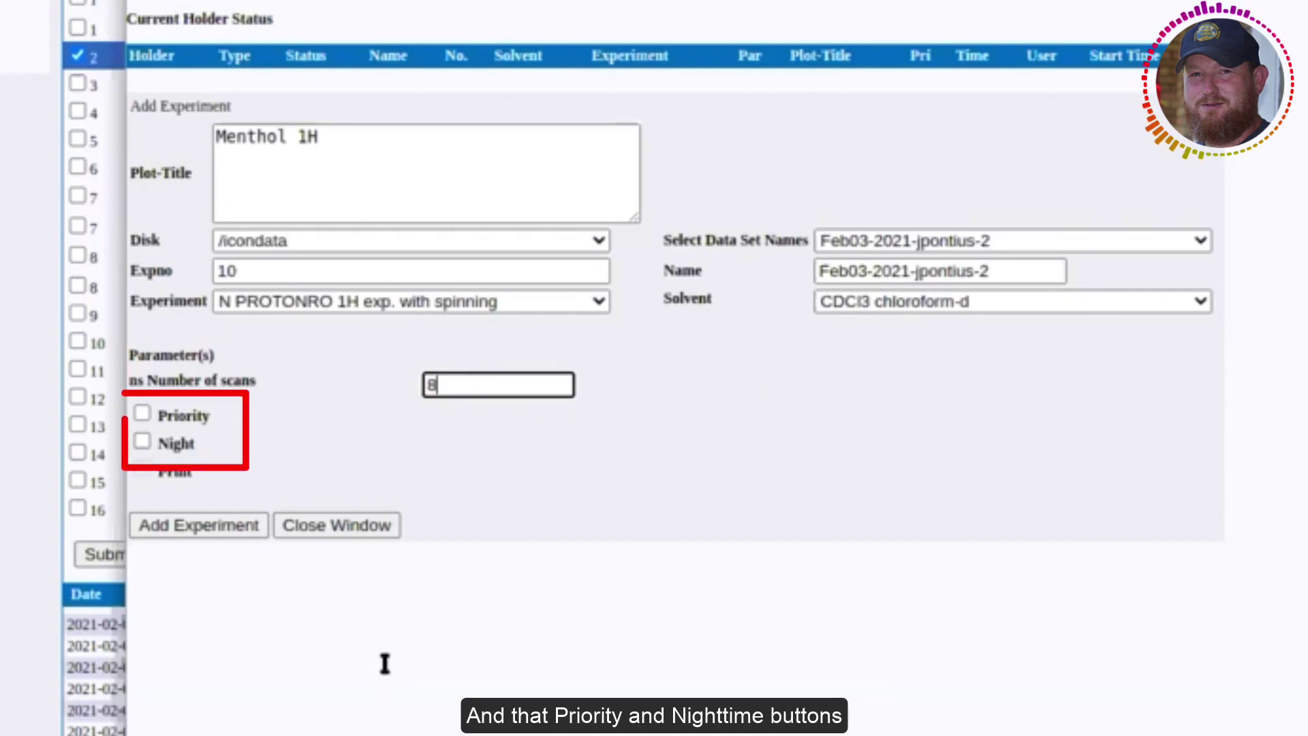
left_click(142, 413)
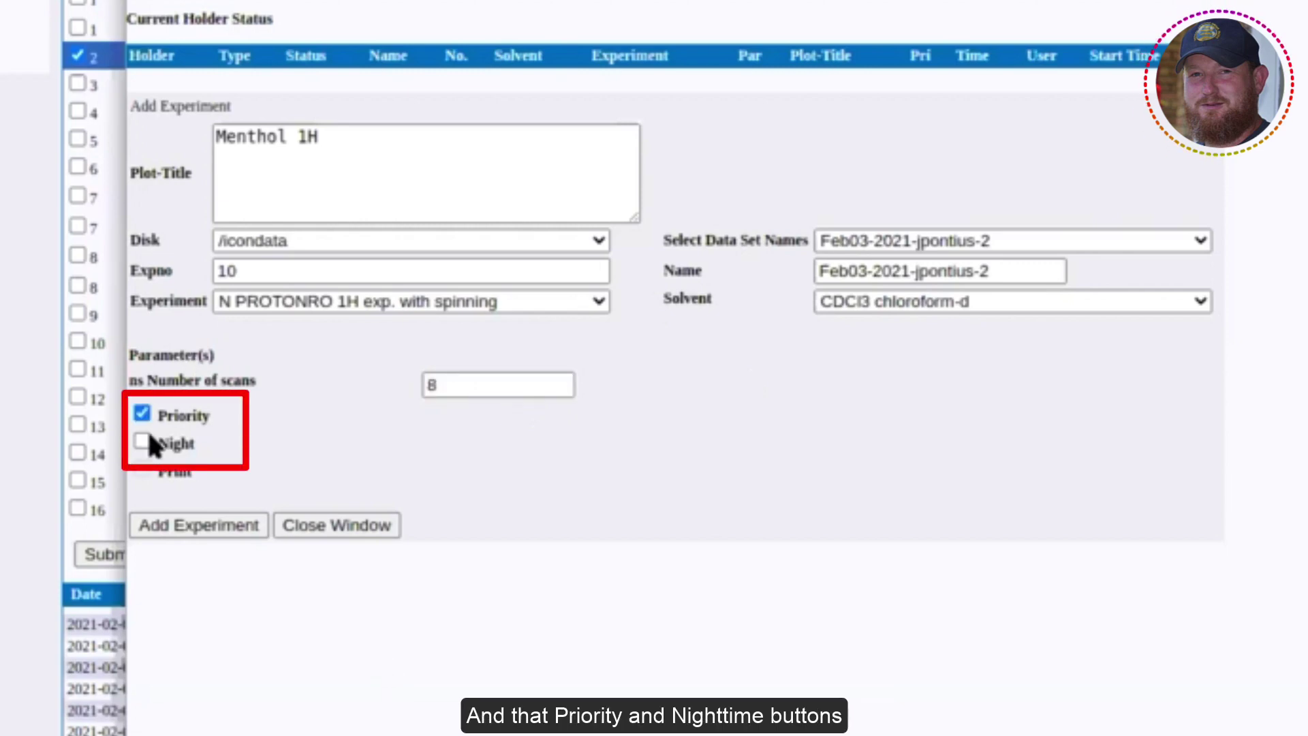
left_click(143, 437)
left_click(146, 412)
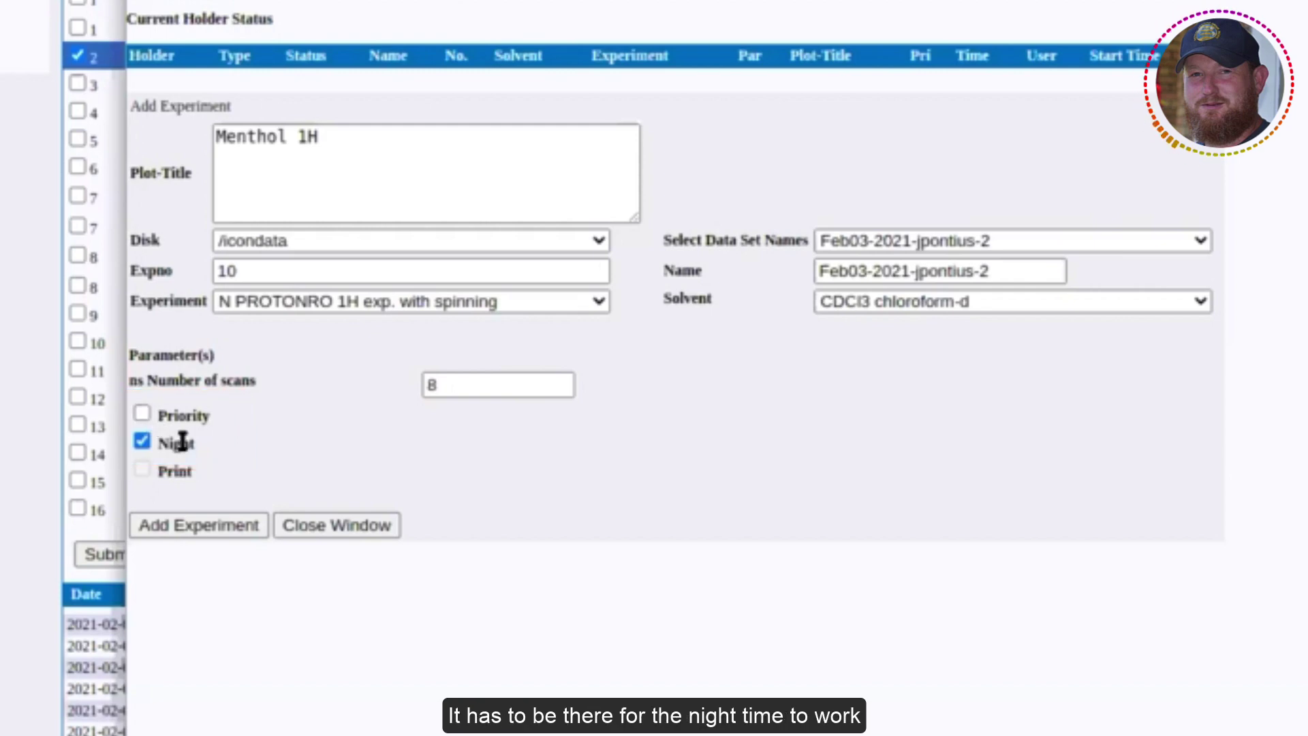
left_click(141, 441)
left_click(142, 414)
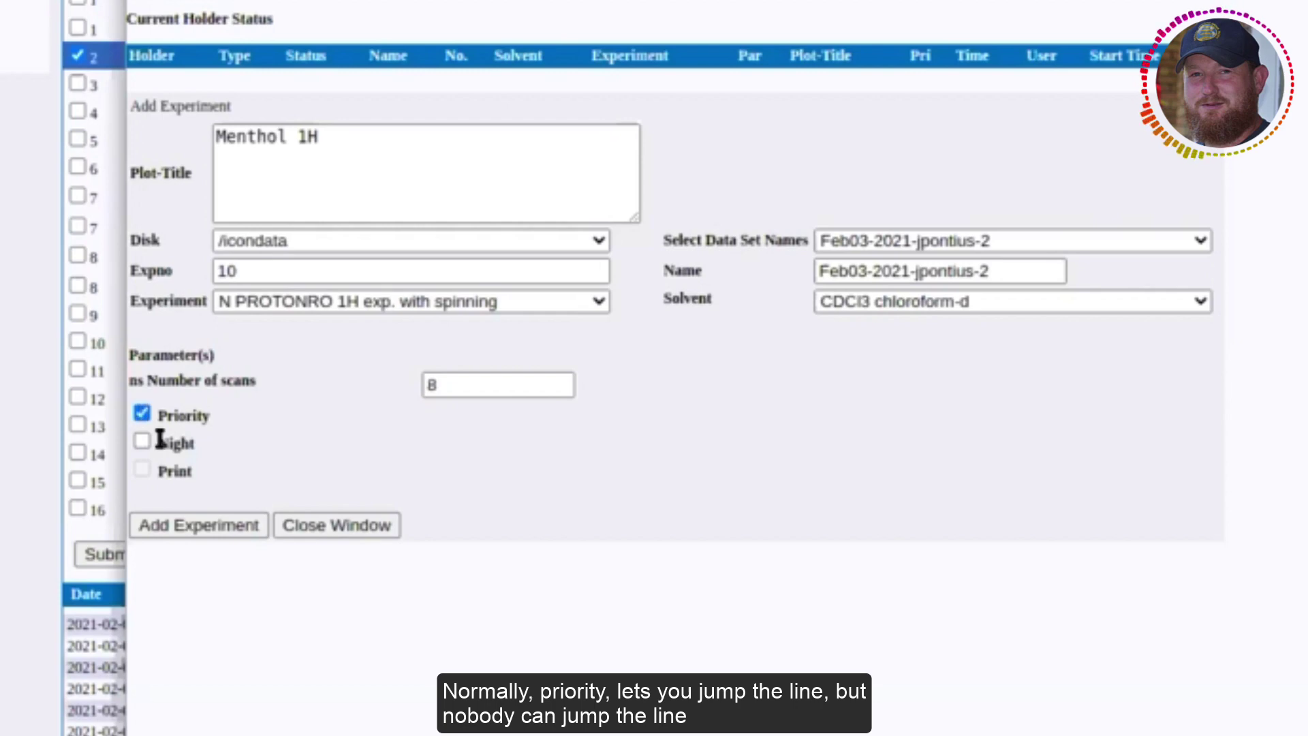
left_click(144, 408)
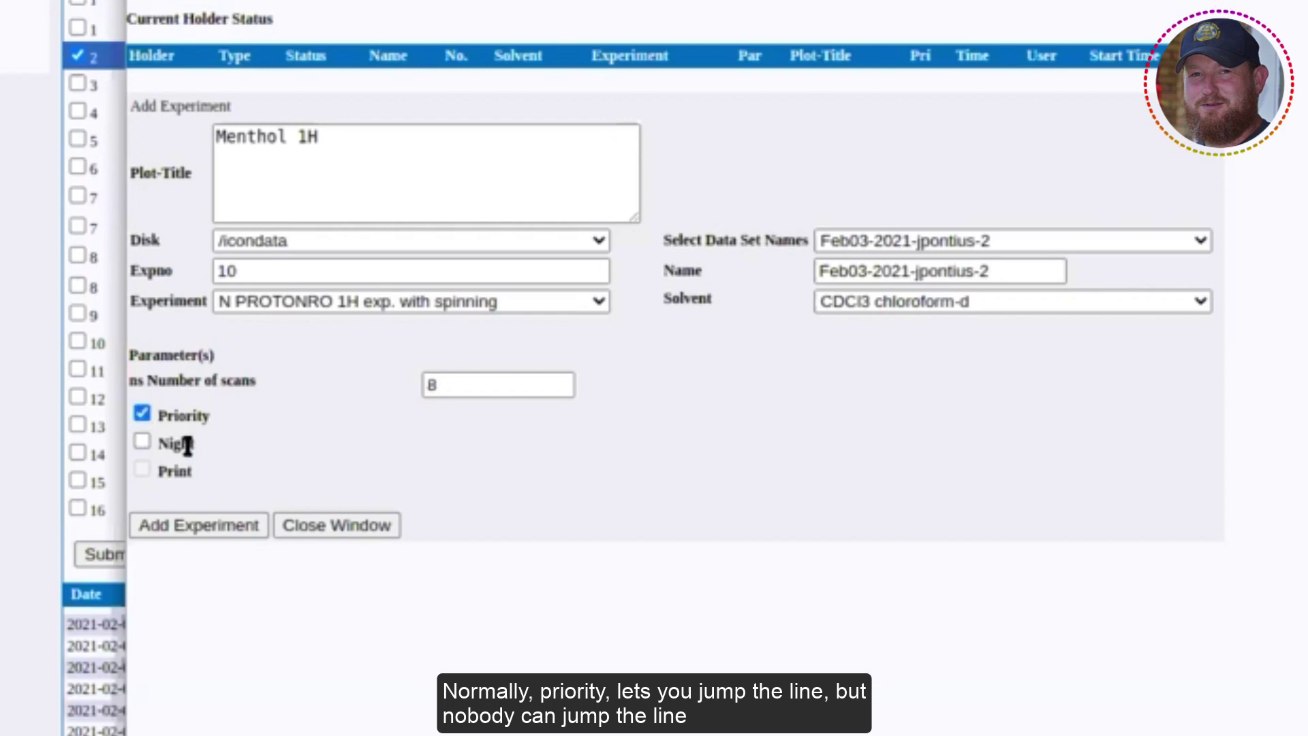
left_click(143, 443)
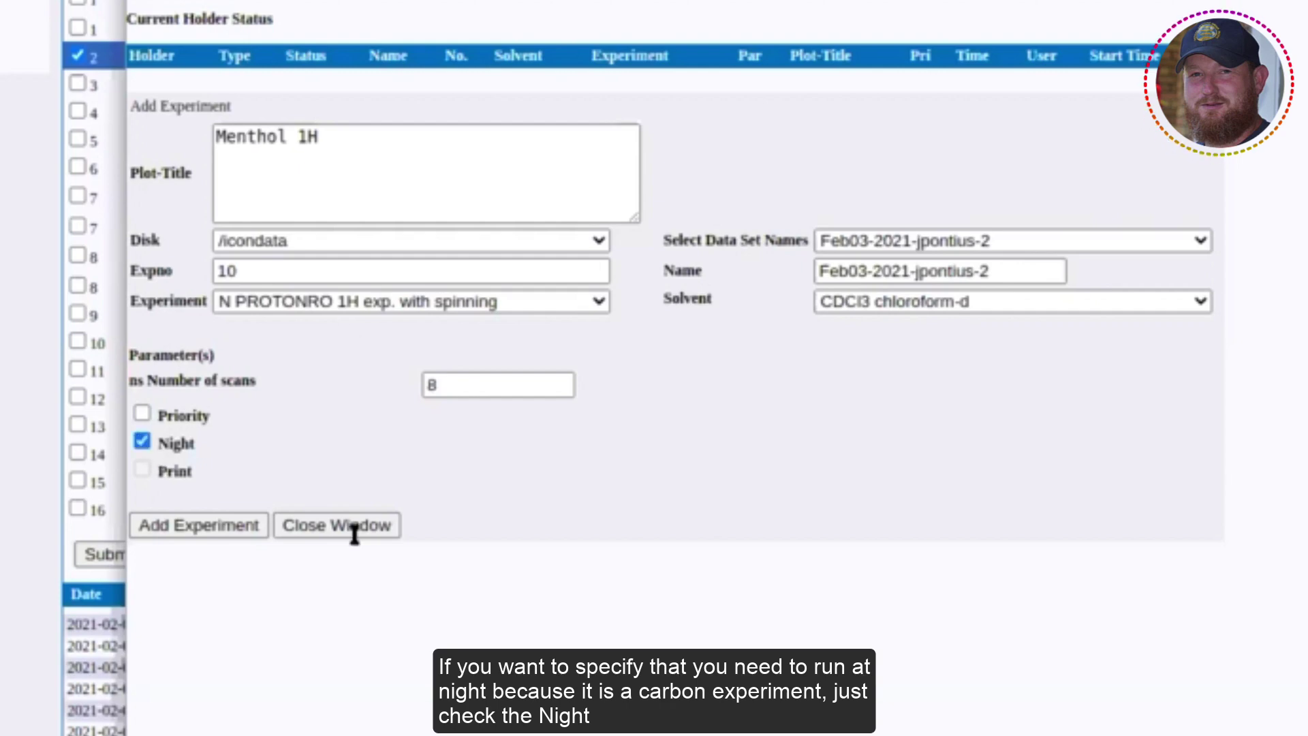
left_click(144, 442)
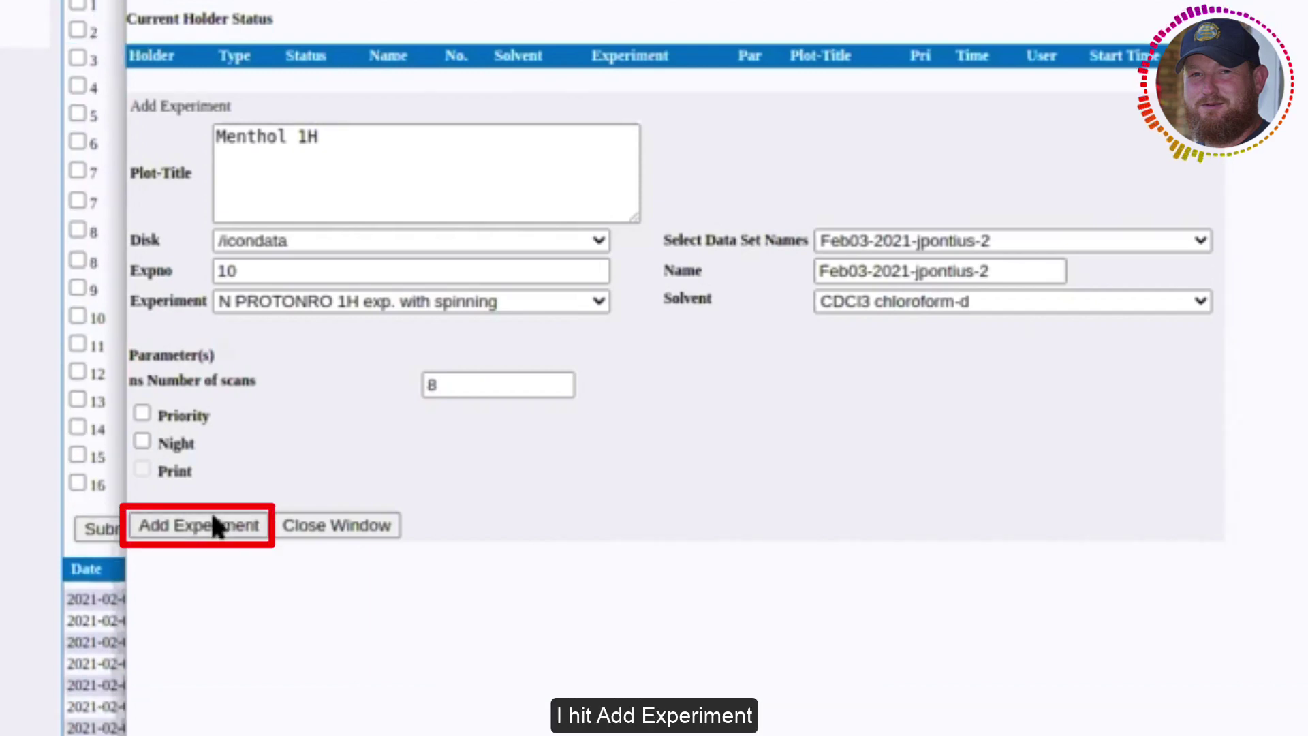
Step: Add the Menthol 1H experiment to holder 2, close the form, and select its Available entry
left_click(212, 523)
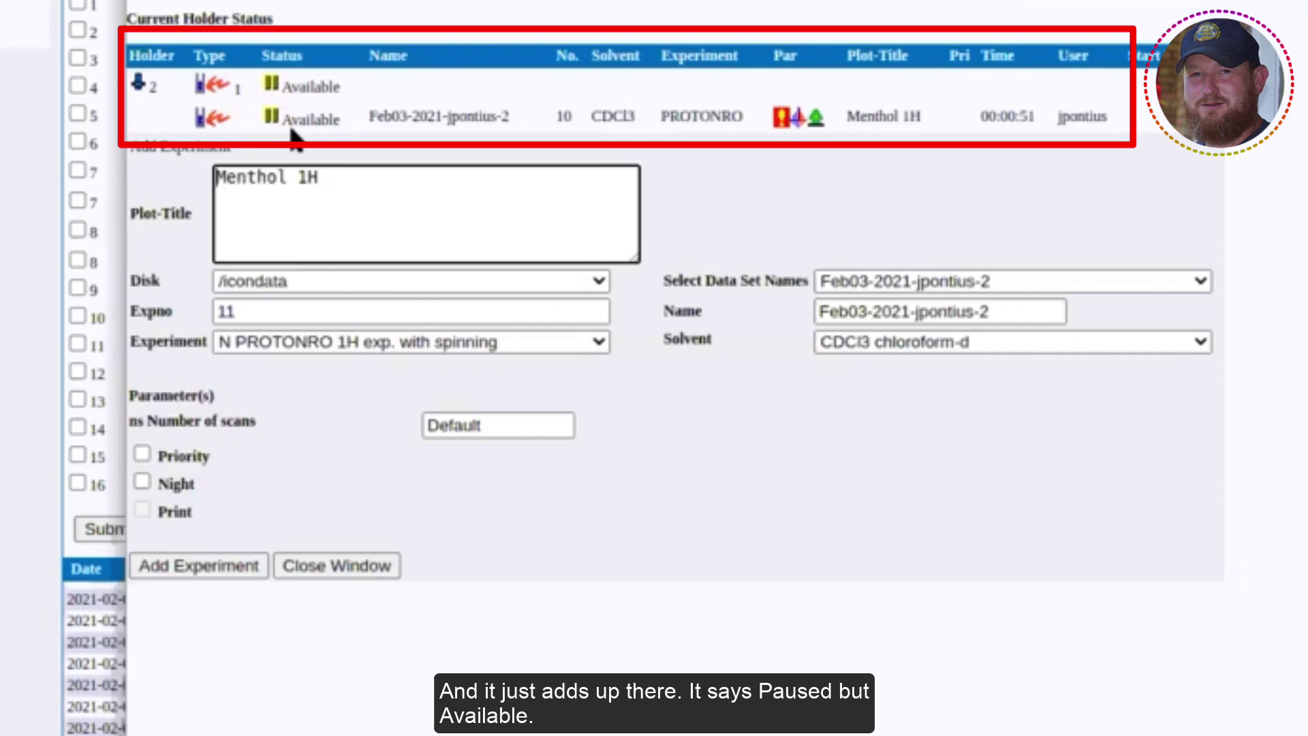
left_click(360, 577)
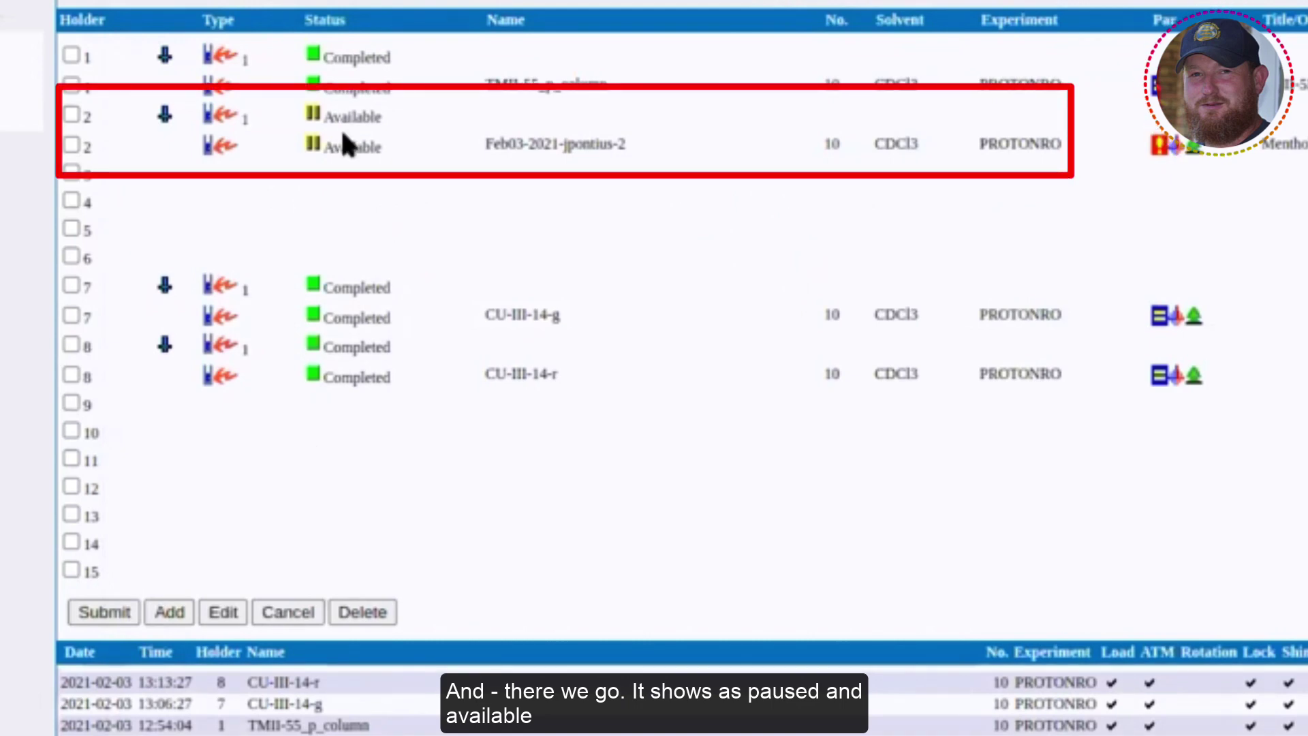
left_click(70, 116)
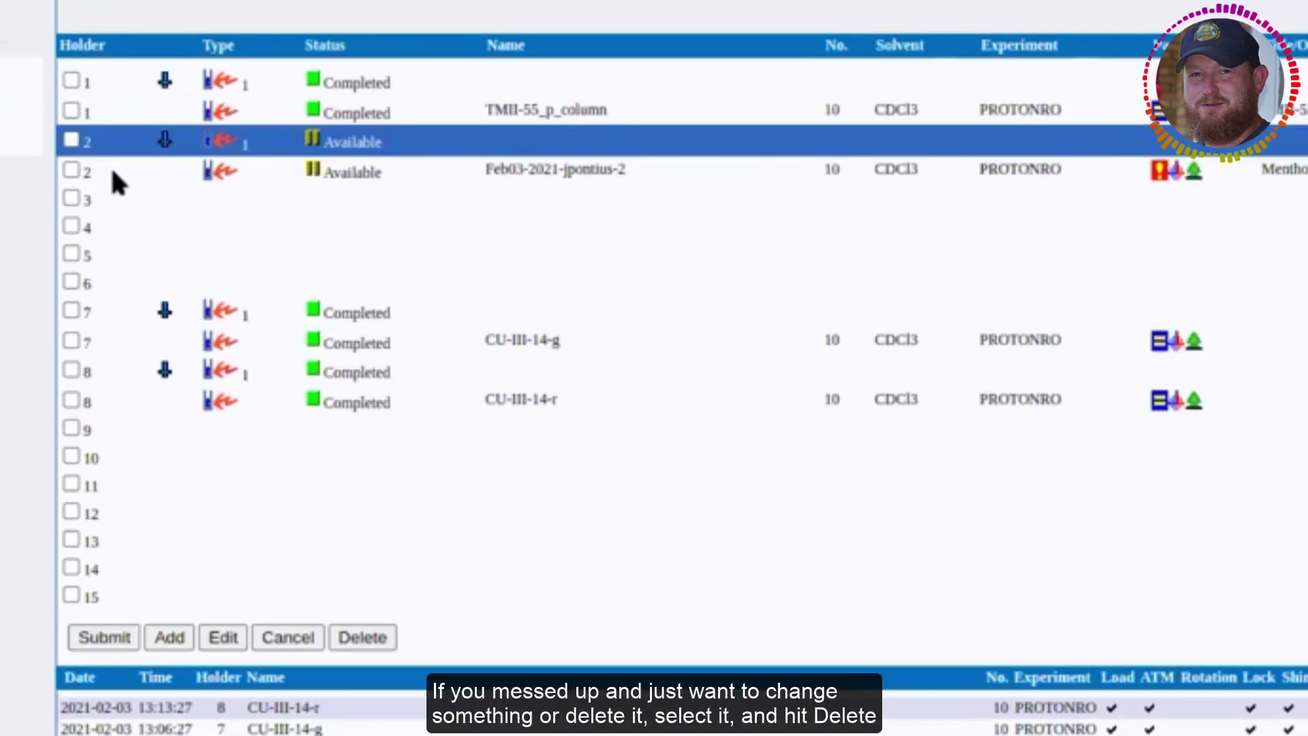
Step: Deselect holder 2, scroll the holder list, and select completed holders 8 and 7
left_click(70, 115)
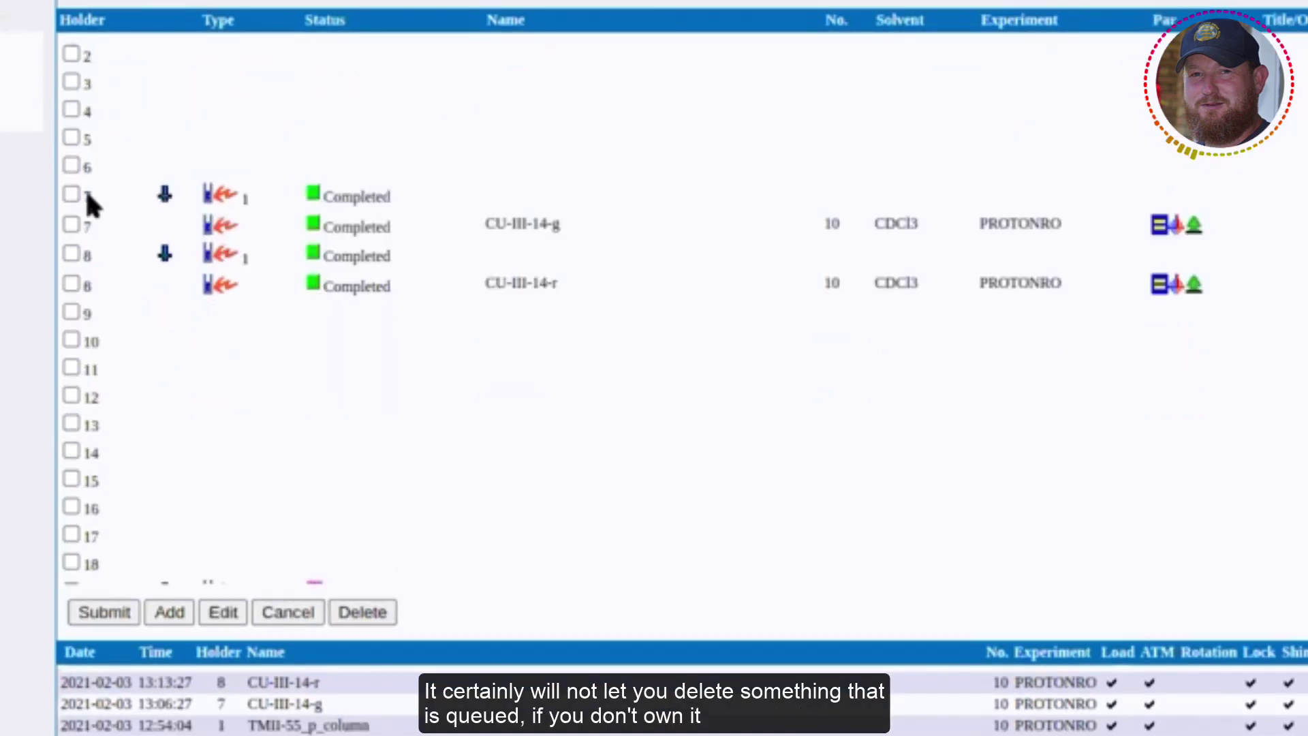
scroll(277, 338, "down", 5)
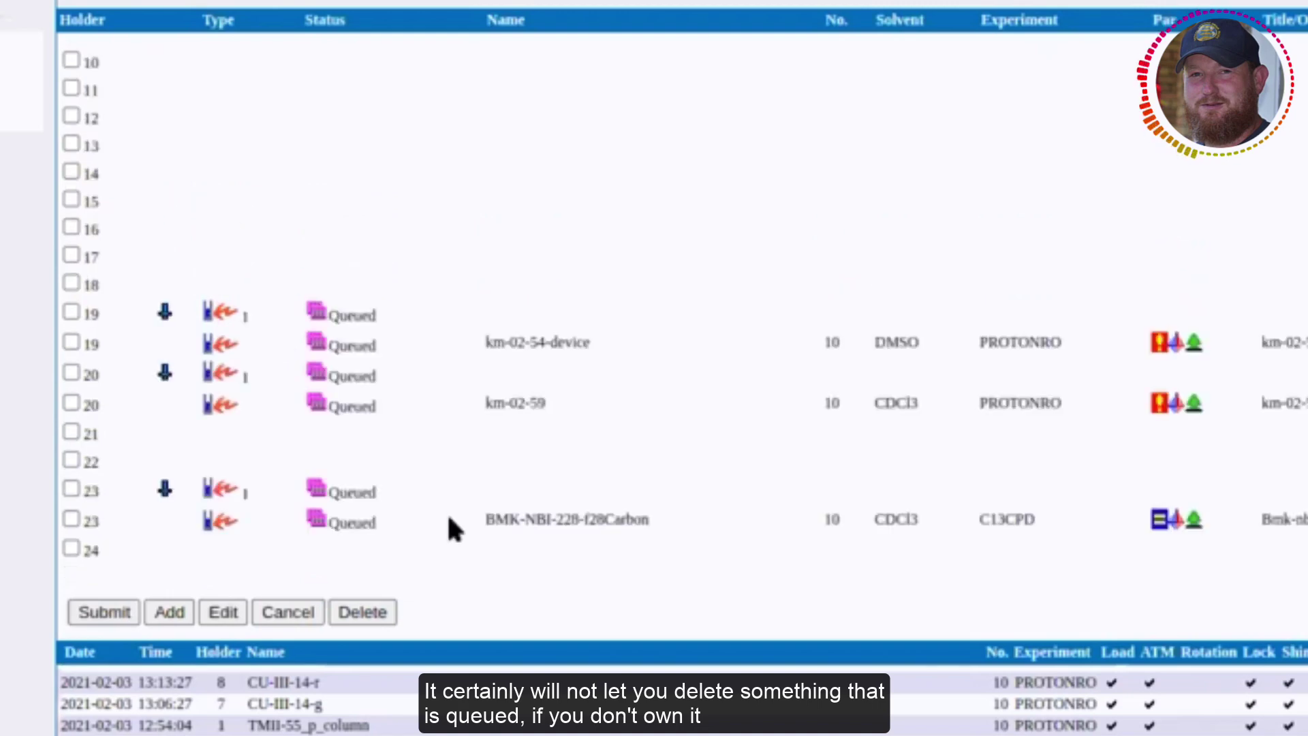
scroll(341, 476, "up", 5)
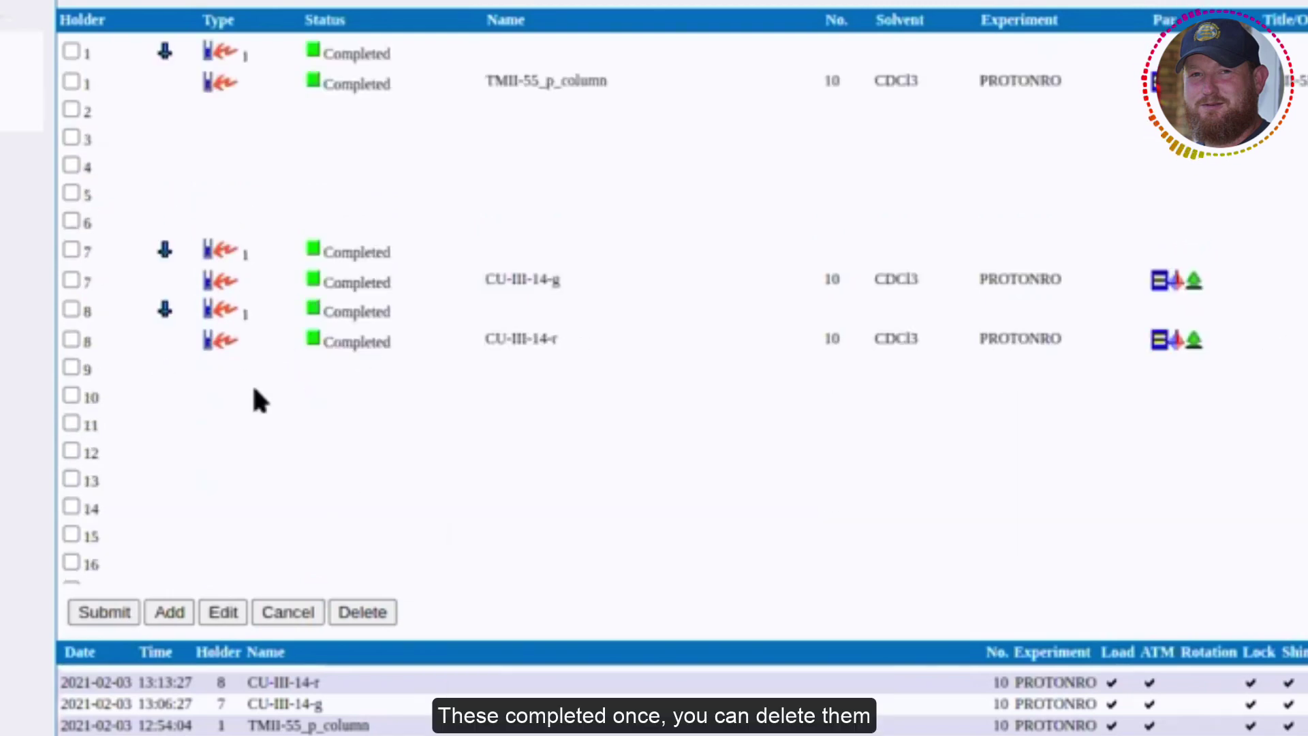
left_click(71, 314)
left_click(72, 254)
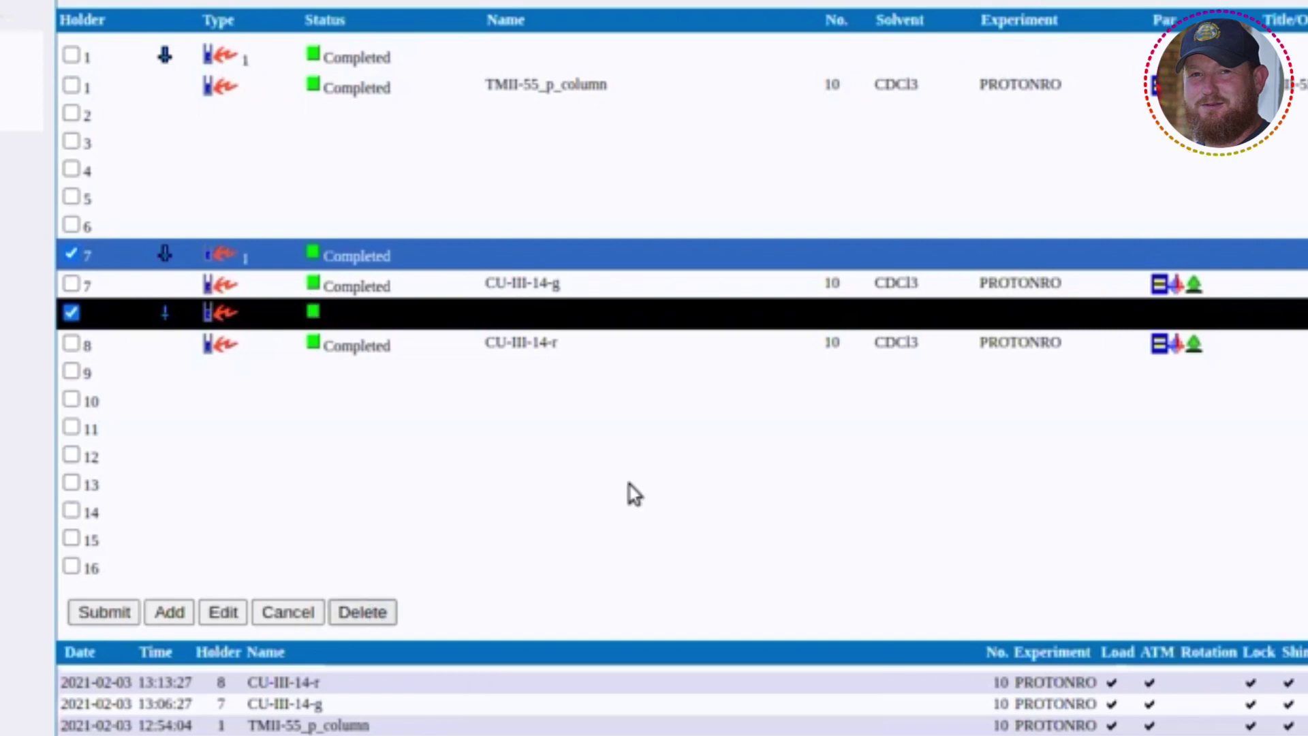
scroll(504, 401, "down", 3)
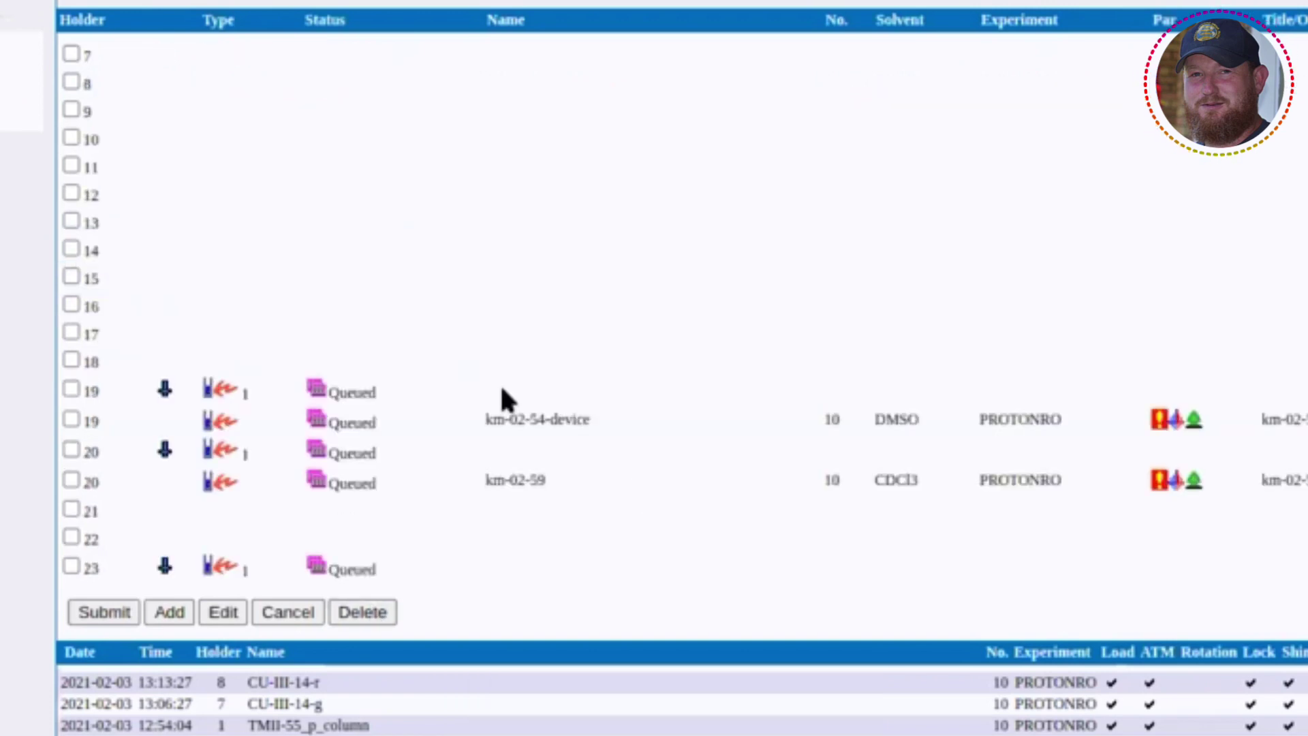
scroll(500, 383, "up", 3)
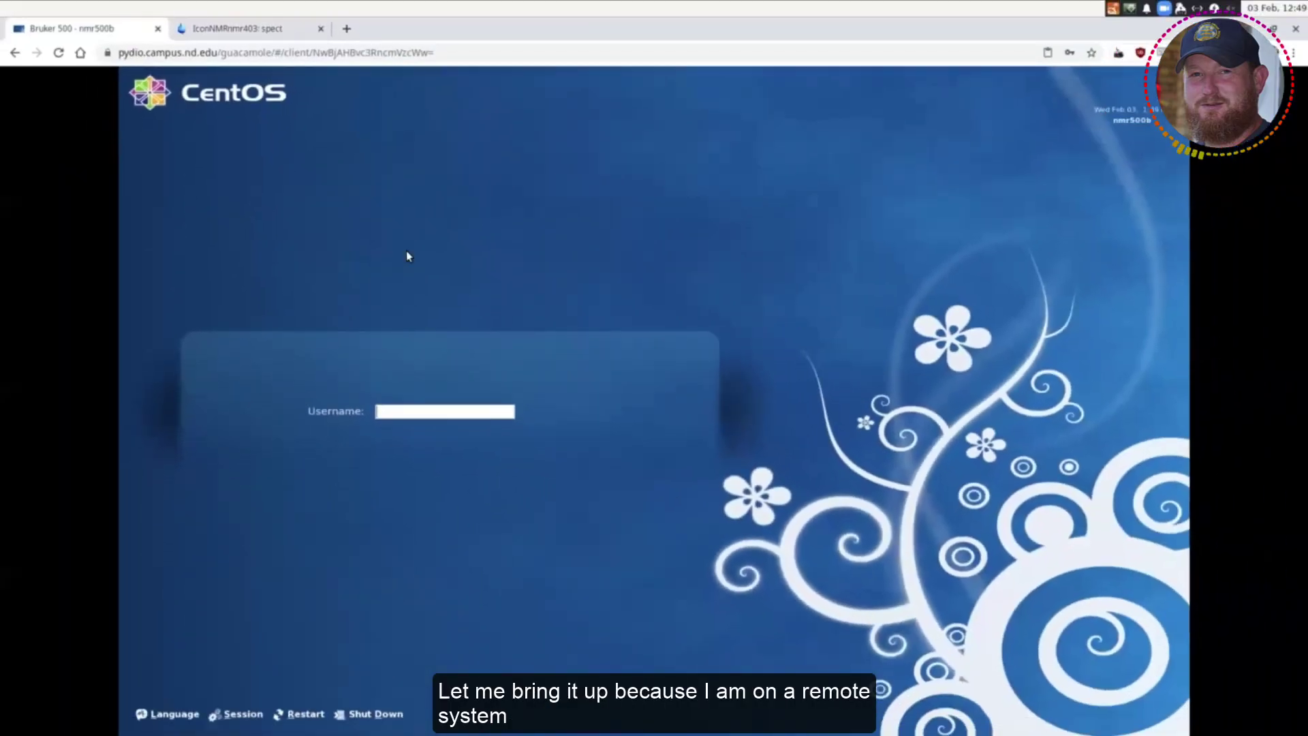
Step: Disconnect the Bruker 500 Guacamole session and connect to the Automated Bruker 400 desktop
key("ctrl+alt+shift")
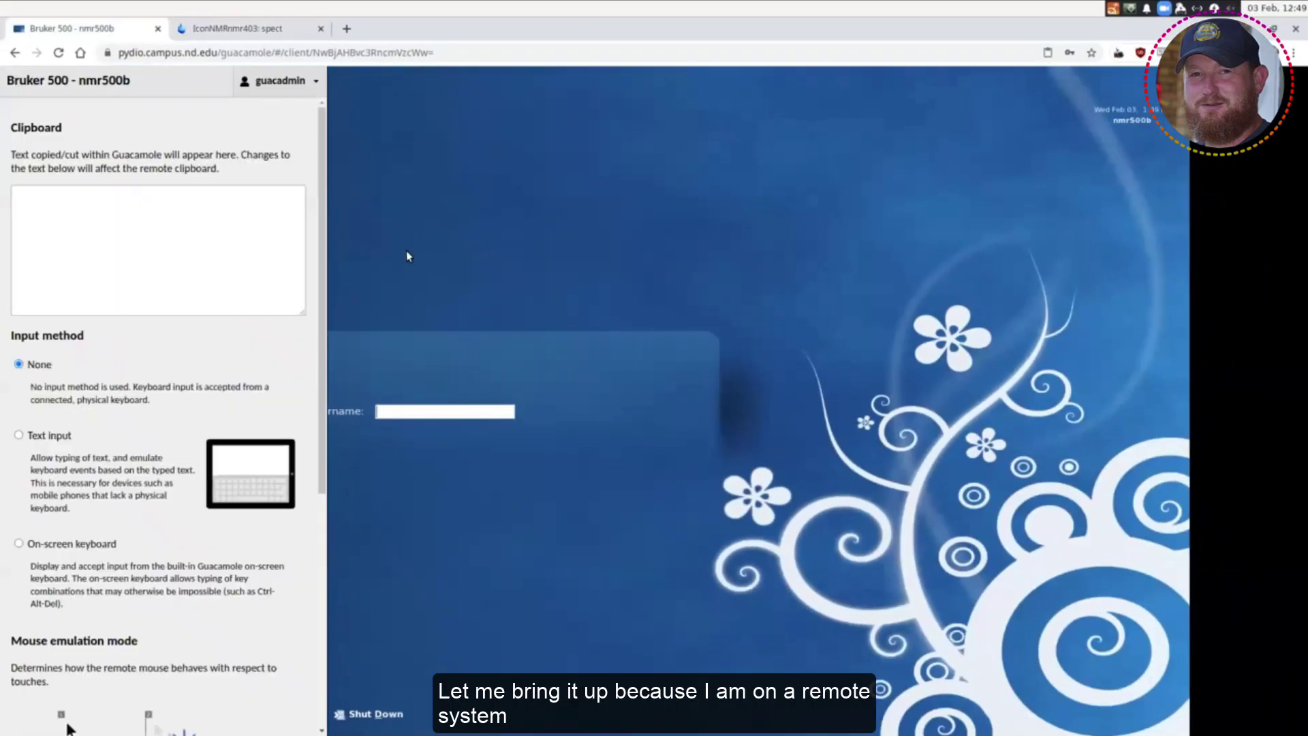
left_click(279, 80)
left_click(279, 113)
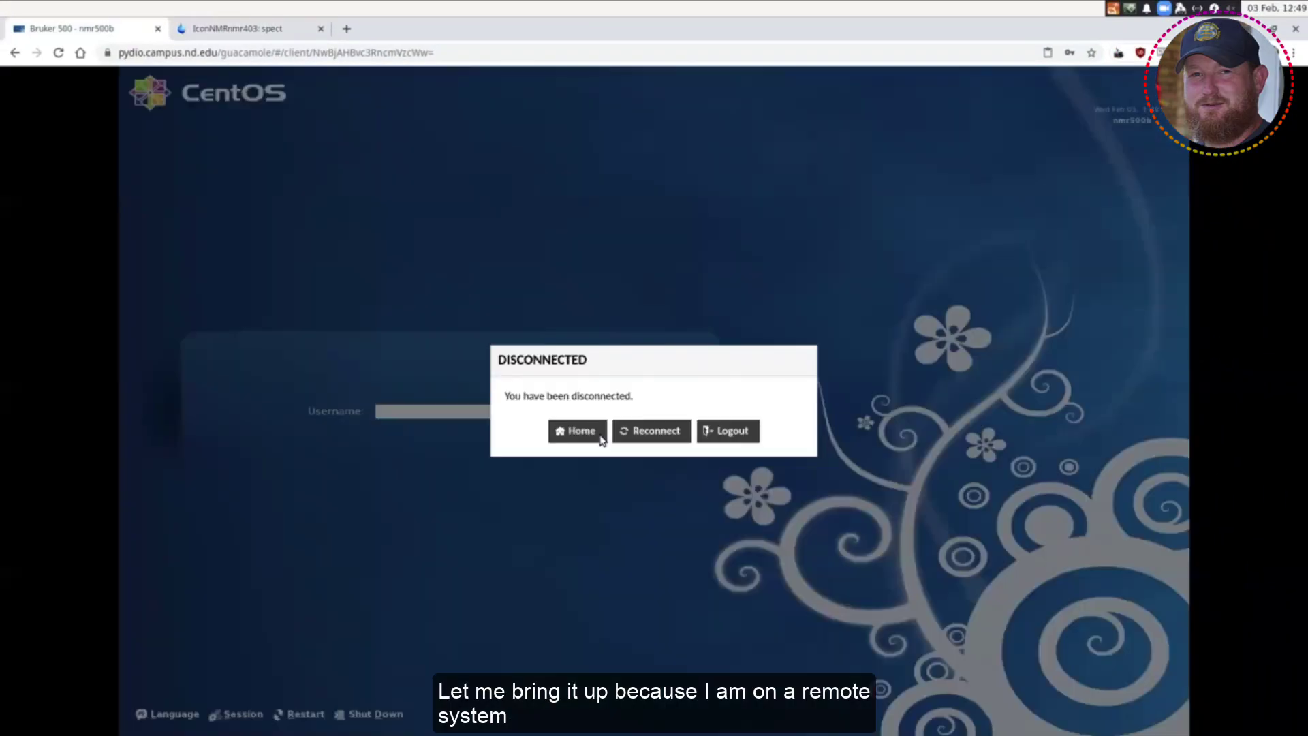
left_click(600, 436)
left_click(602, 436)
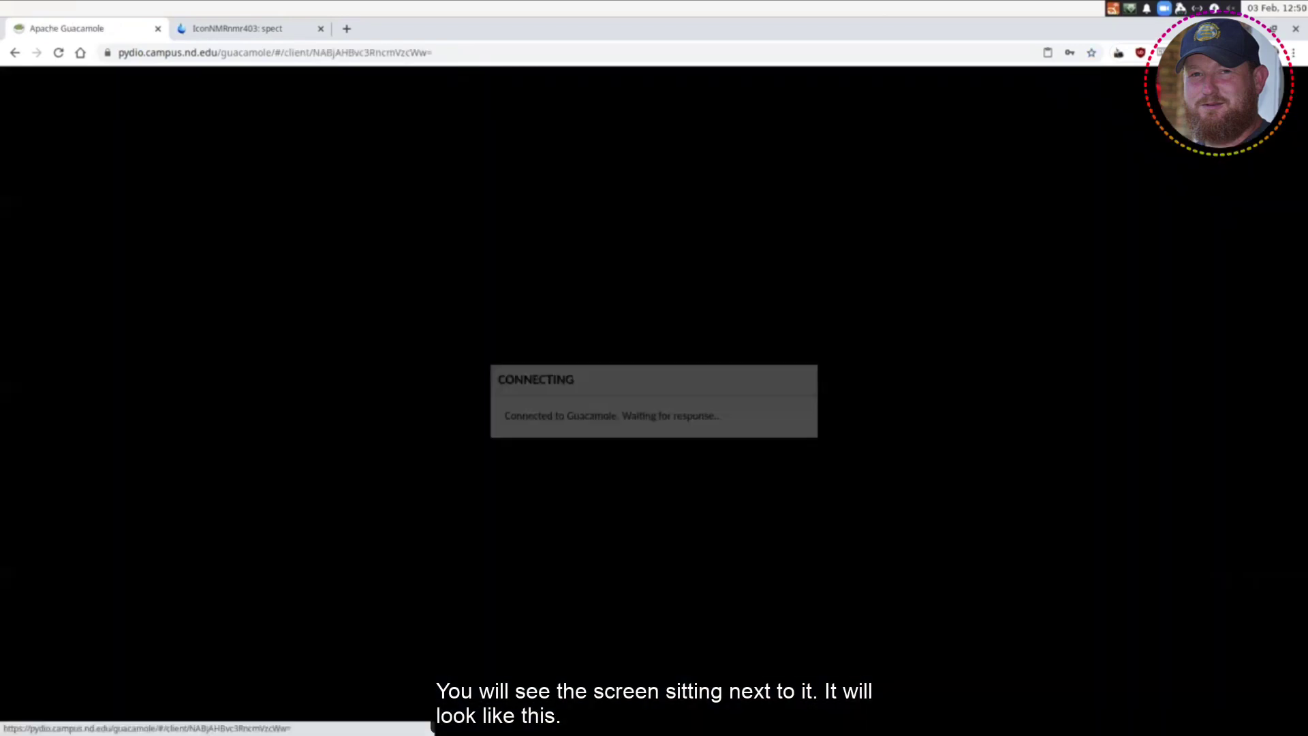